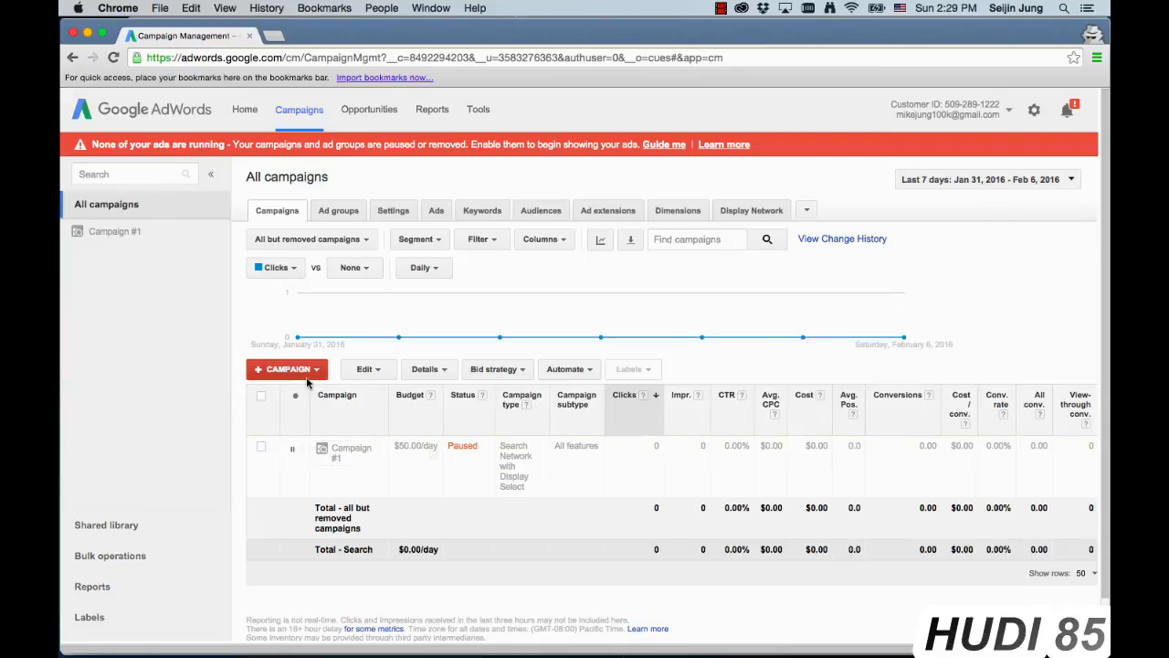
# Step: Create a new Display Network only campaign and name it "Product Viewers - Re-engage"
pyautogui.click(300, 374)
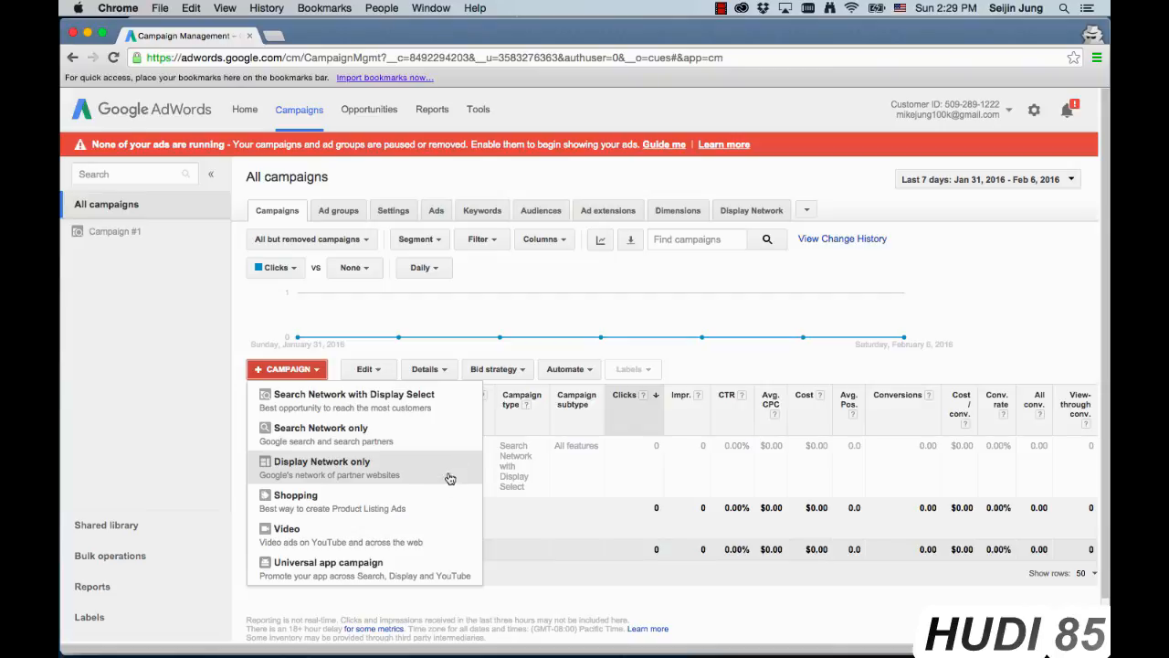
pyautogui.click(347, 466)
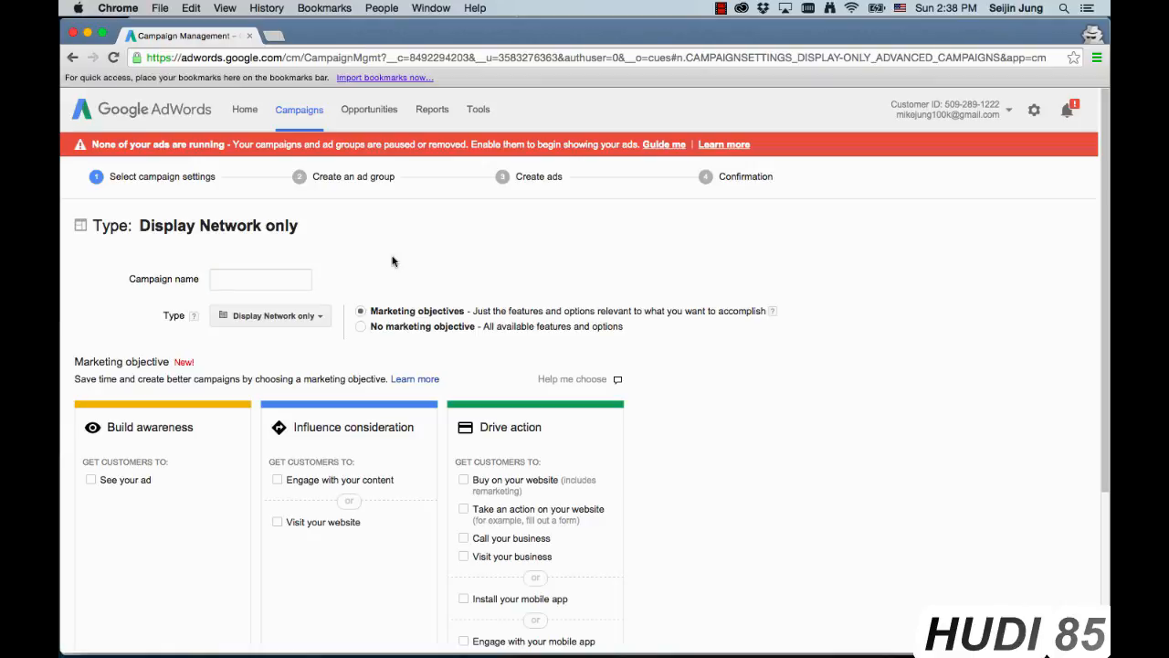
pyautogui.click(258, 281)
pyautogui.write('Product V')
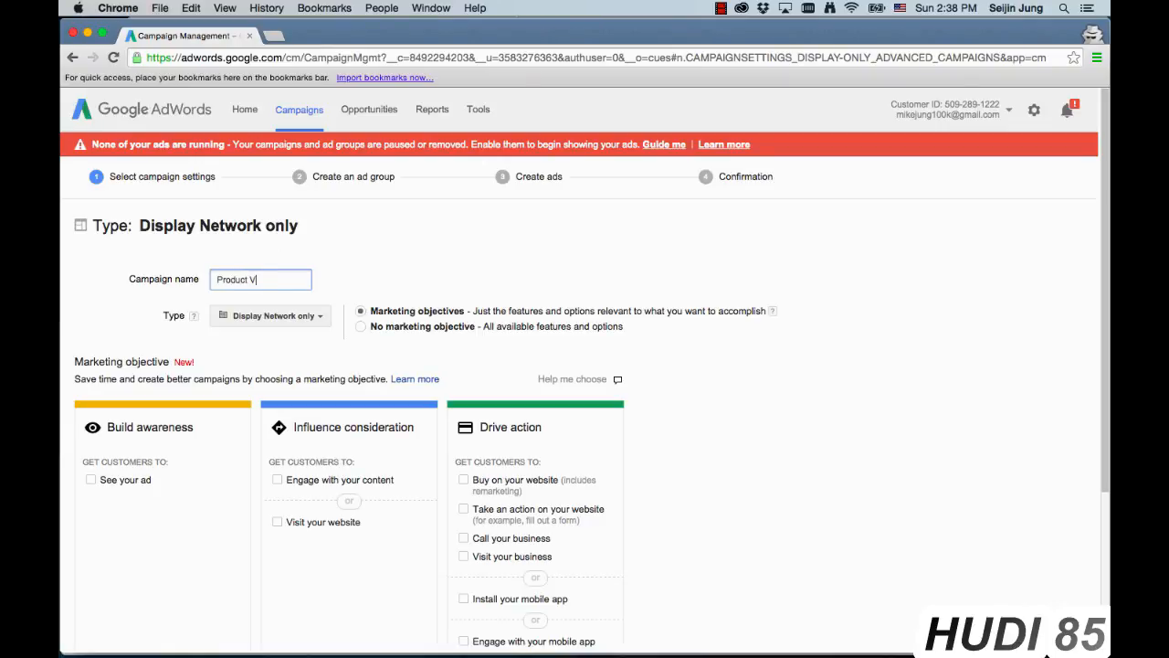
pyautogui.write('iewers - Re-enga')
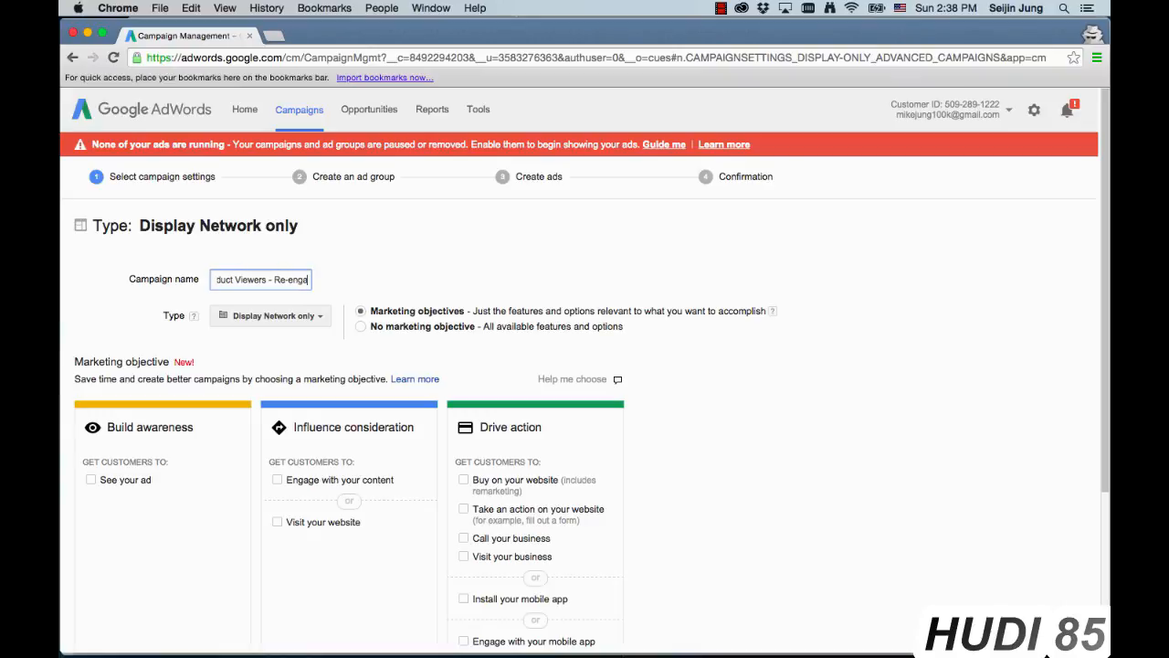
pyautogui.write('ge')
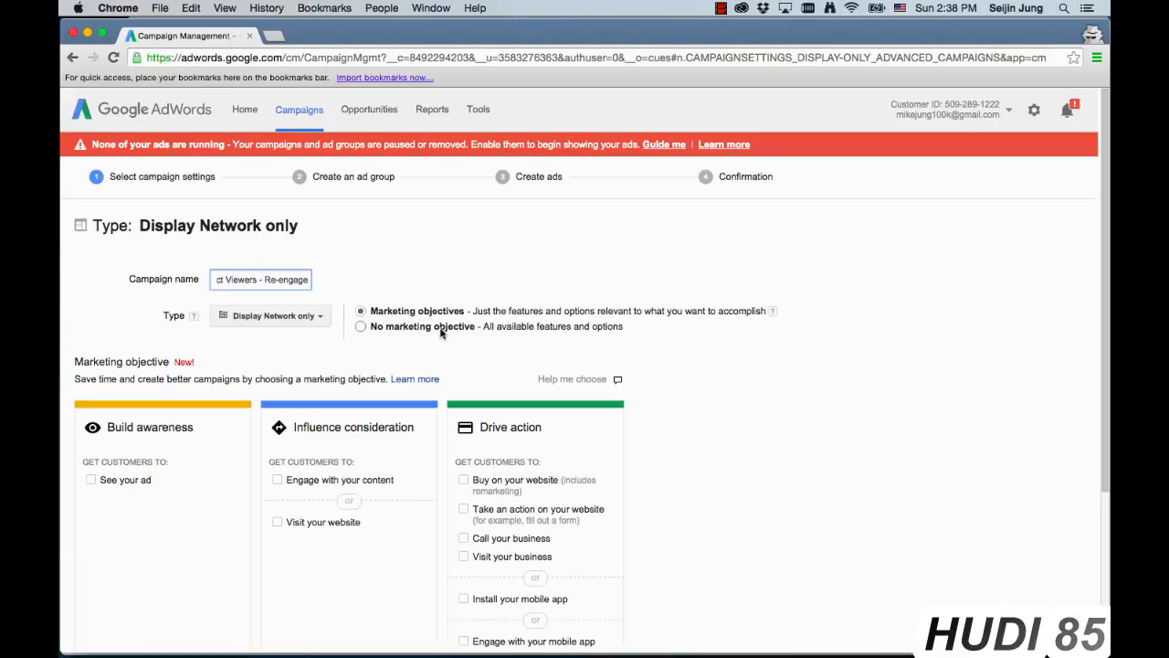
# Step: Choose "Buy on your website" under Drive action as the campaign's marketing objective
pyautogui.scroll(-2, 440, 332)
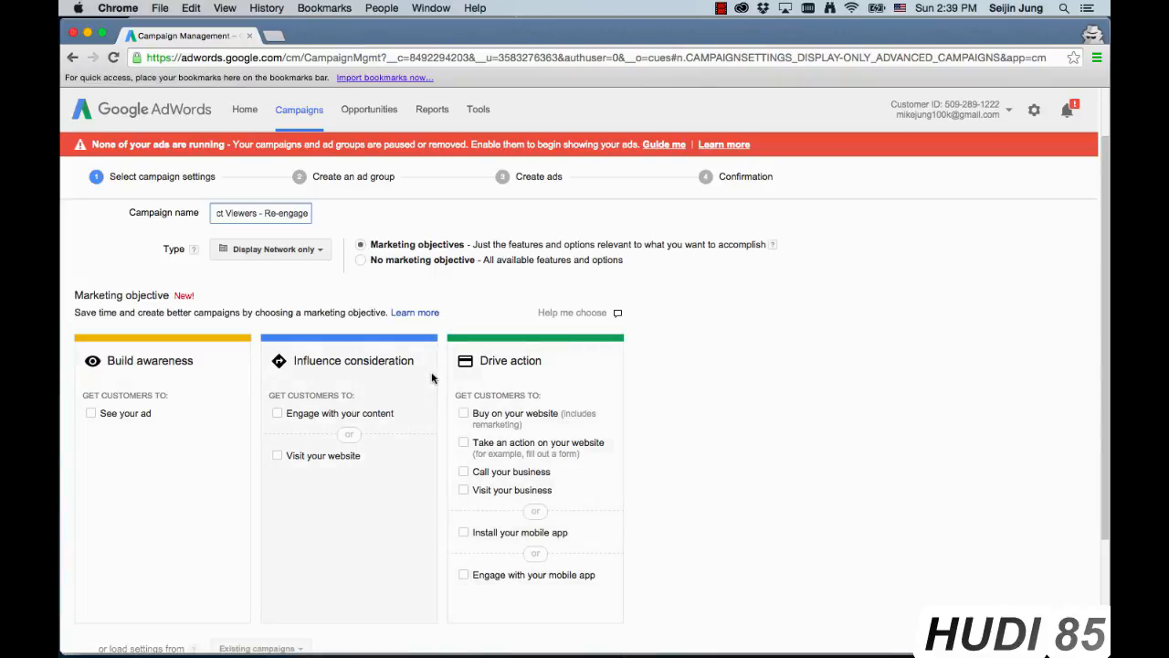
pyautogui.click(467, 416)
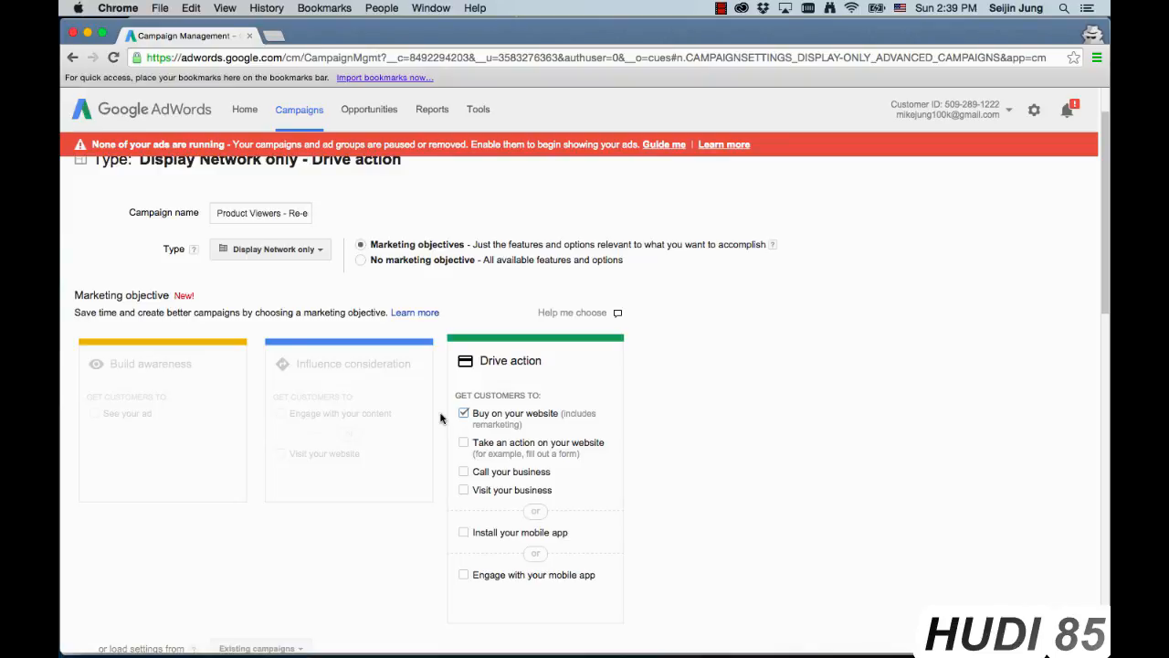
# Step: Review the campaign's location and language settings and open the bid strategy for editing
pyautogui.scroll(-3, 441, 418)
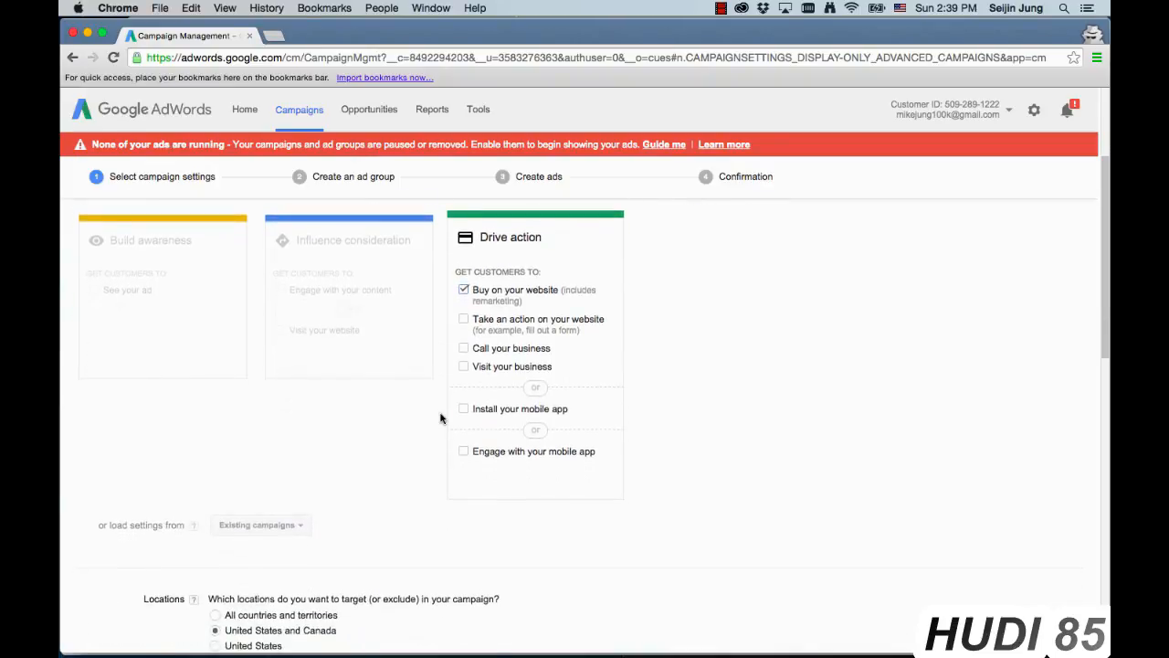
pyautogui.scroll(-3, 440, 418)
pyautogui.scroll(-5, 441, 418)
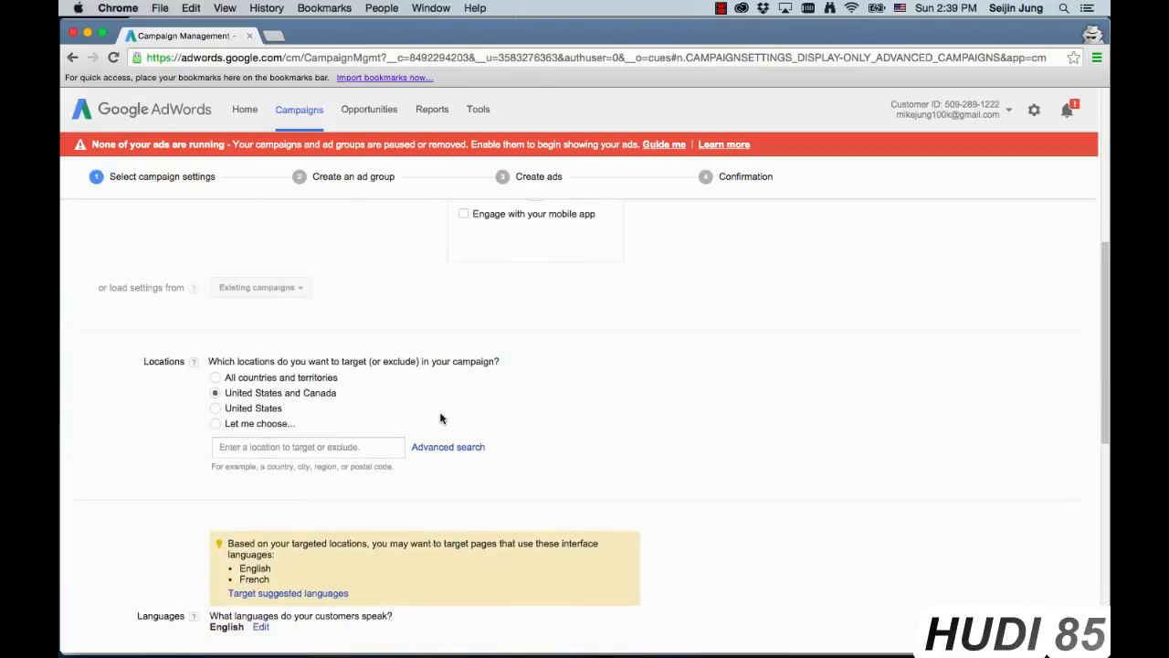
pyautogui.scroll(-1, 441, 417)
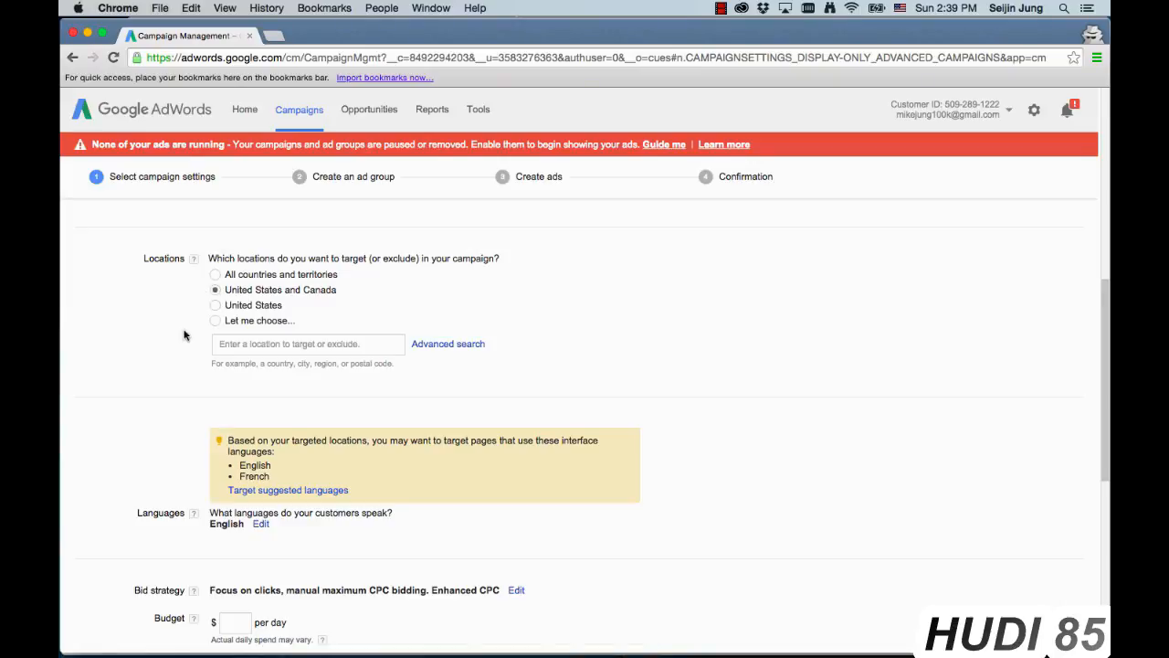
pyautogui.scroll(-4, 171, 361)
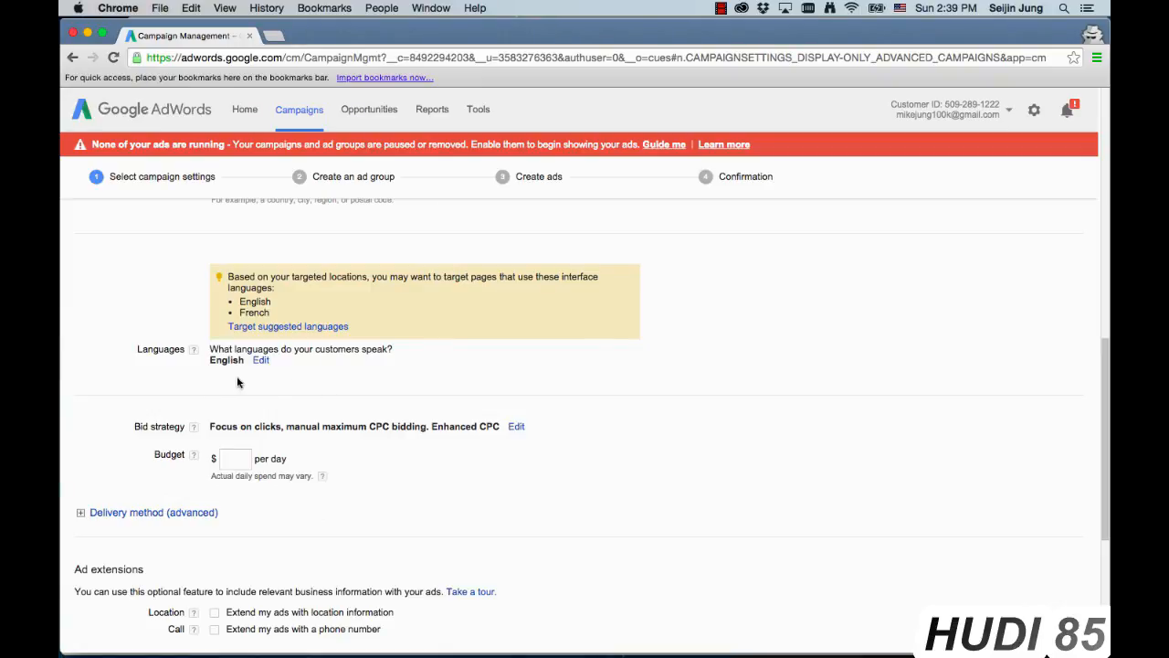
pyautogui.scroll(-2, 247, 371)
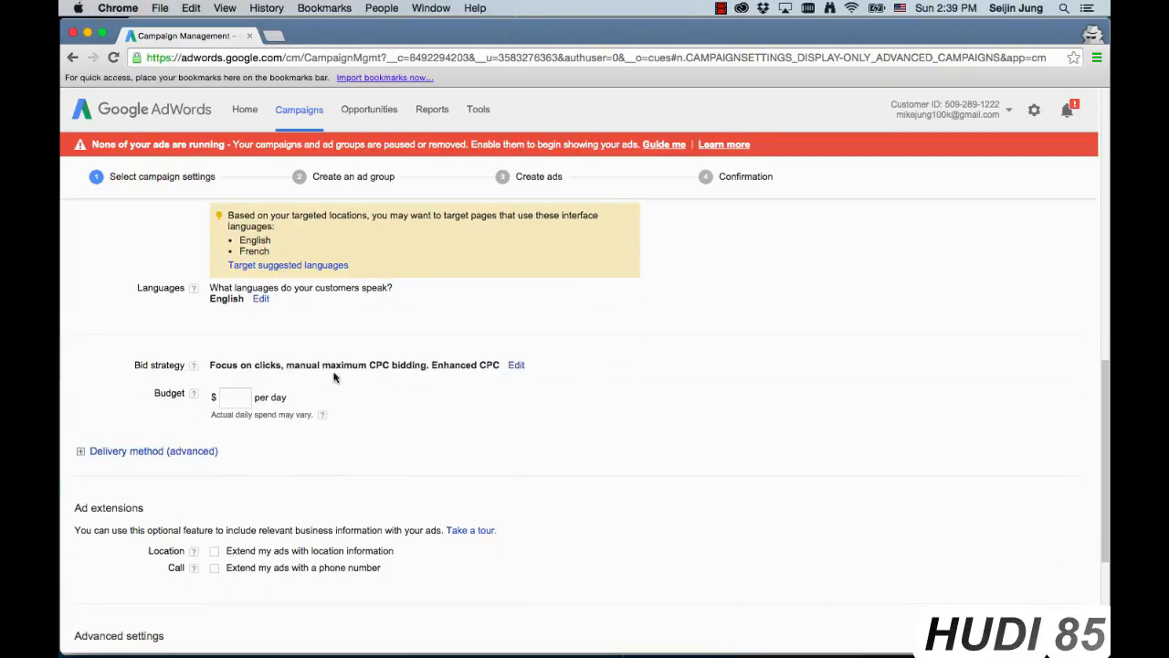
pyautogui.click(518, 367)
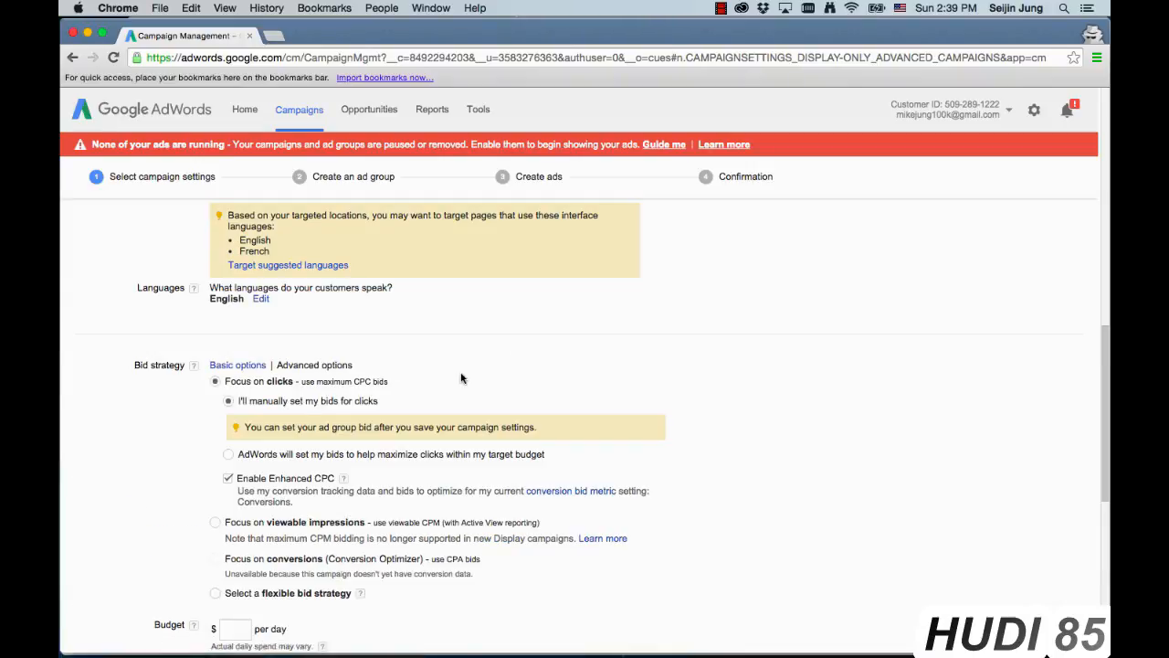
# Step: Set the campaign's budget to $50 per day
pyautogui.scroll(-3, 202, 442)
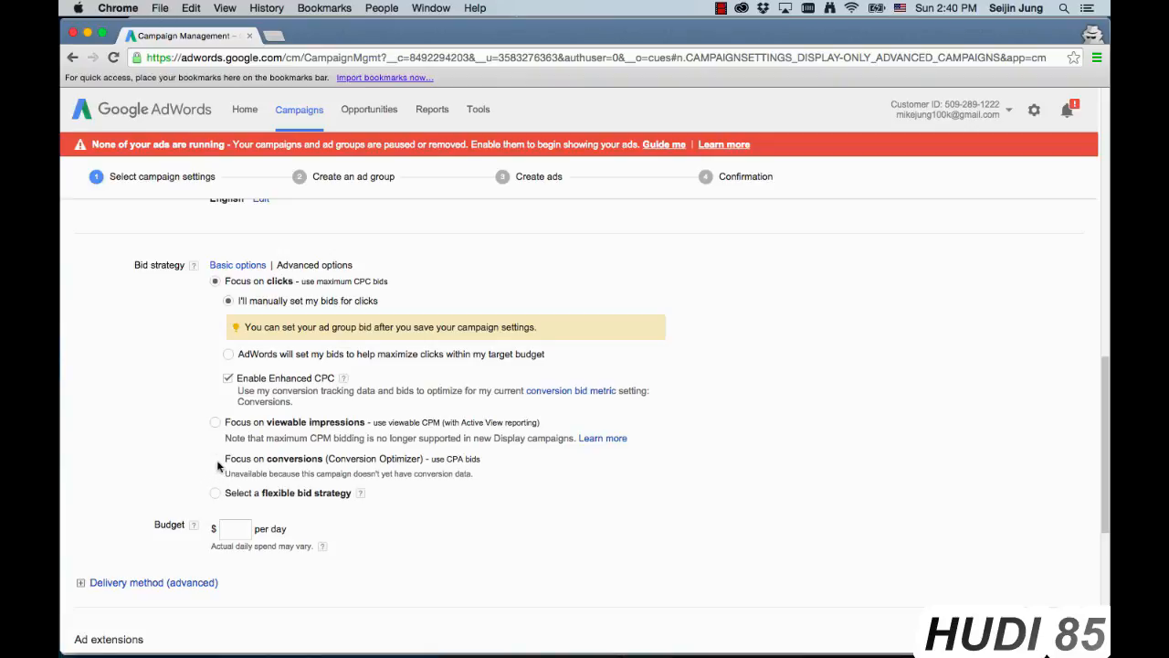
pyautogui.click(235, 532)
pyautogui.scroll(-2, 289, 568)
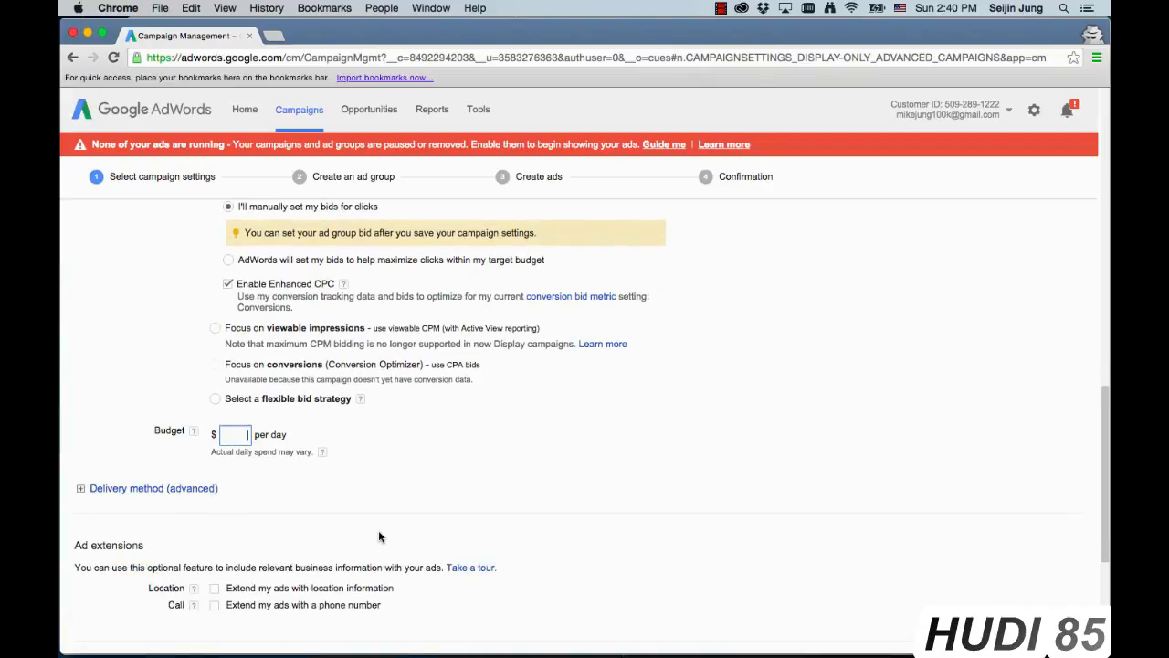
pyautogui.write('50')
pyautogui.click(388, 450)
# Step: Show the advanced delivery method options and save the campaign settings to continue to ad group creation
pyautogui.scroll(-4, 388, 455)
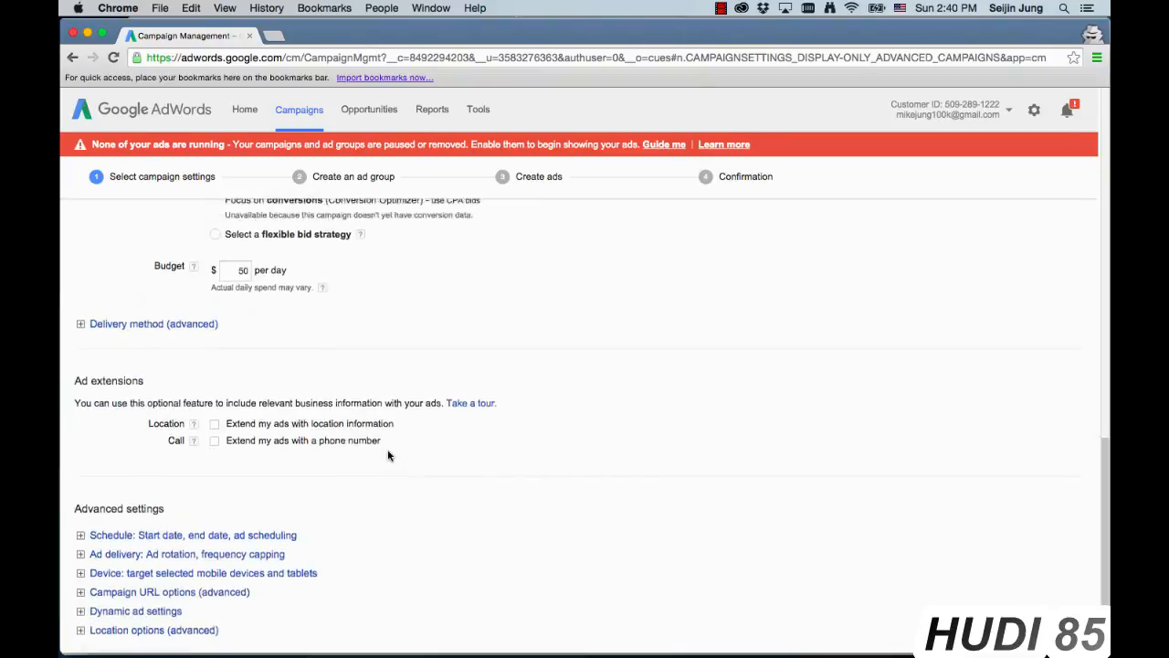
pyautogui.scroll(1, 275, 411)
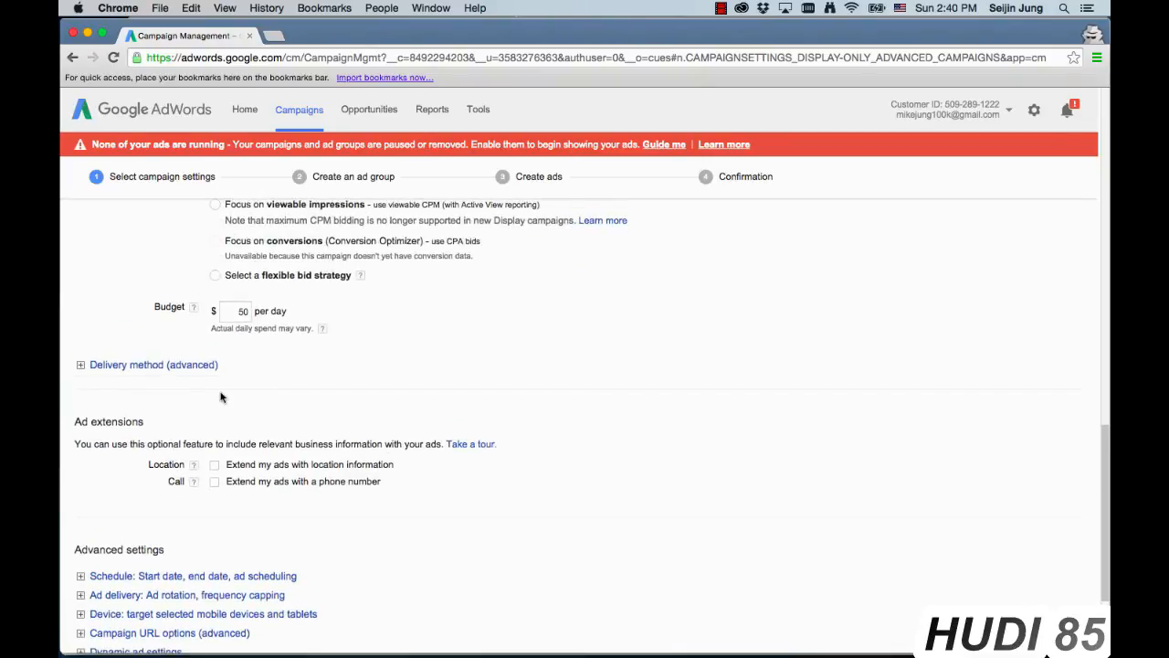
pyautogui.click(182, 366)
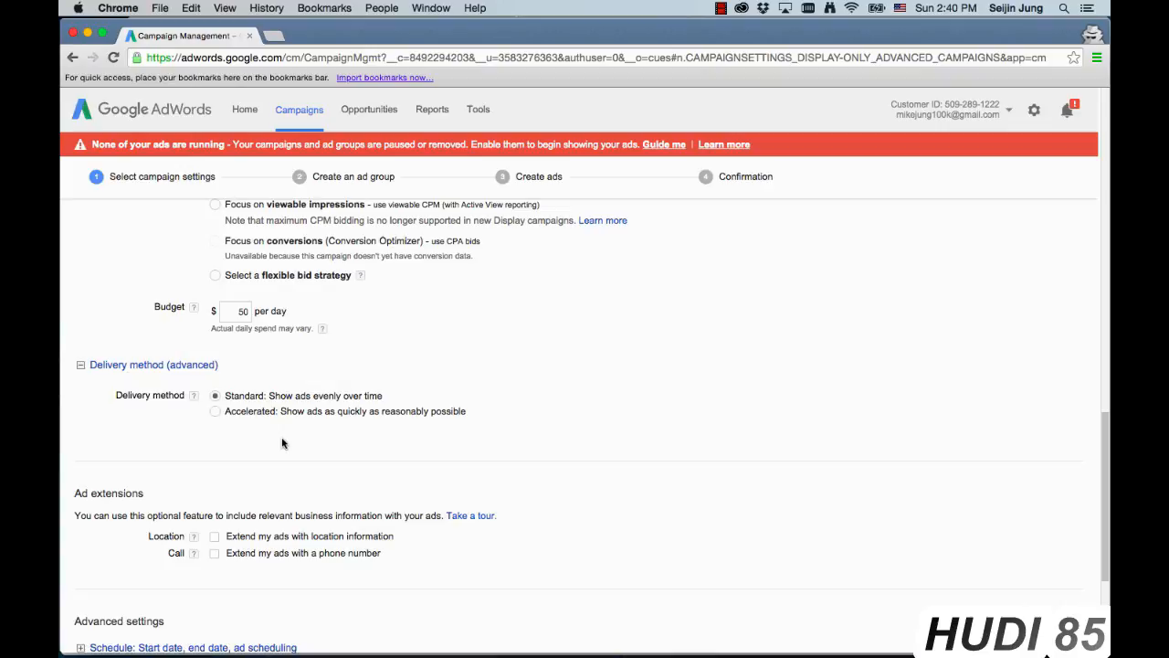
pyautogui.scroll(-3, 260, 439)
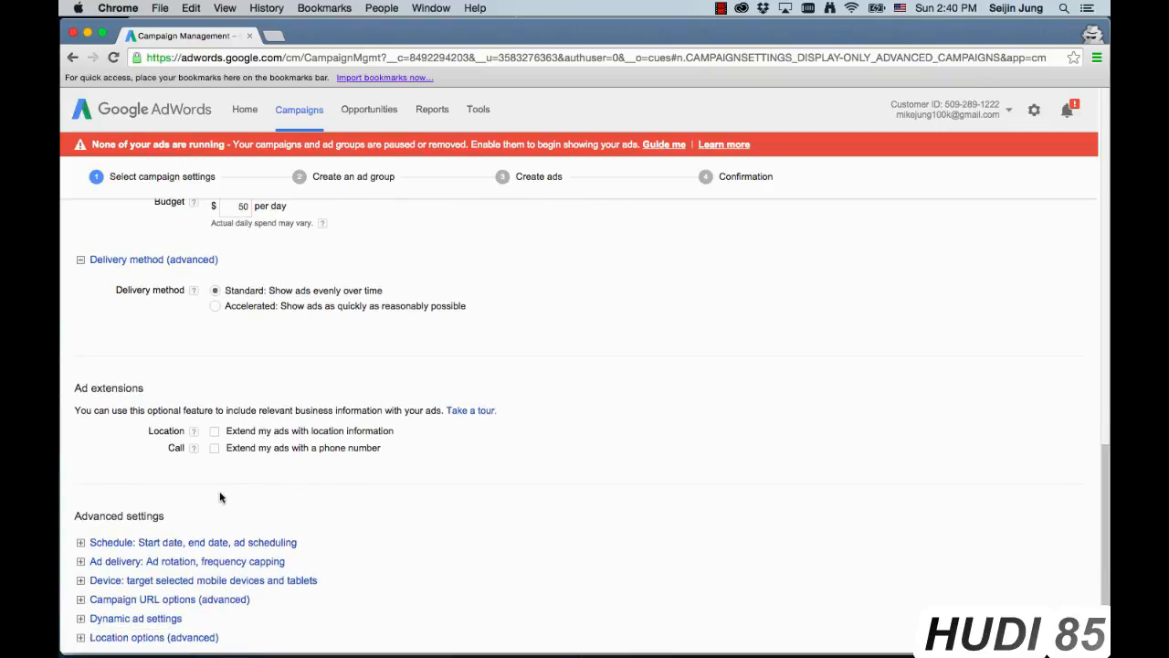
pyautogui.scroll(-3, 220, 493)
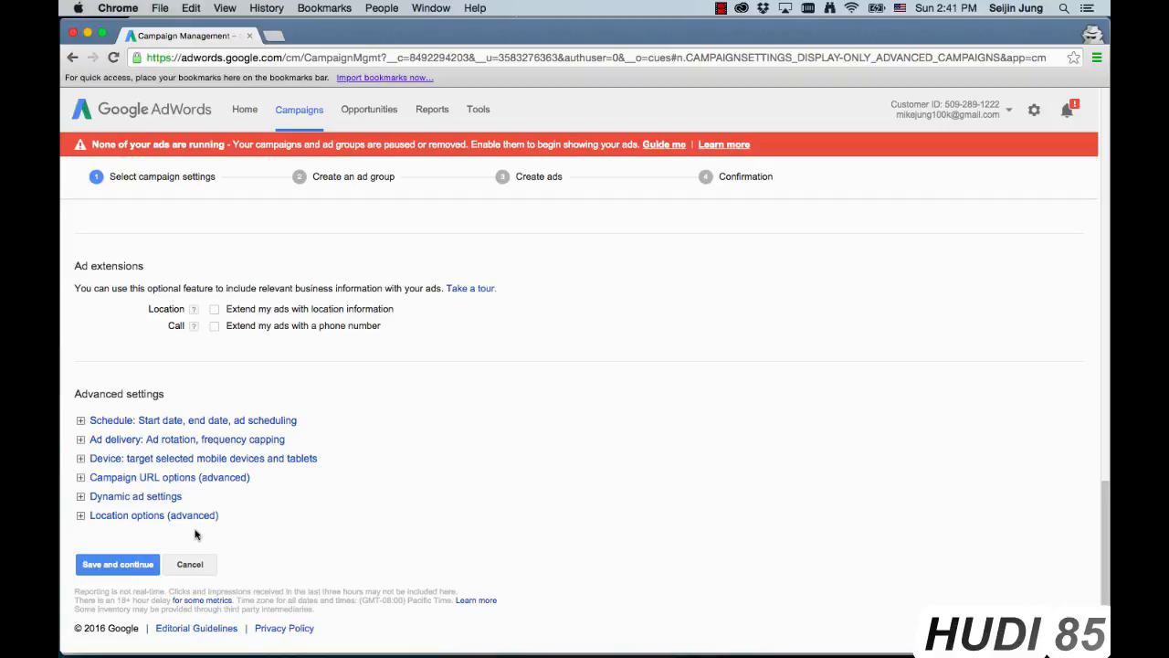
pyautogui.click(135, 563)
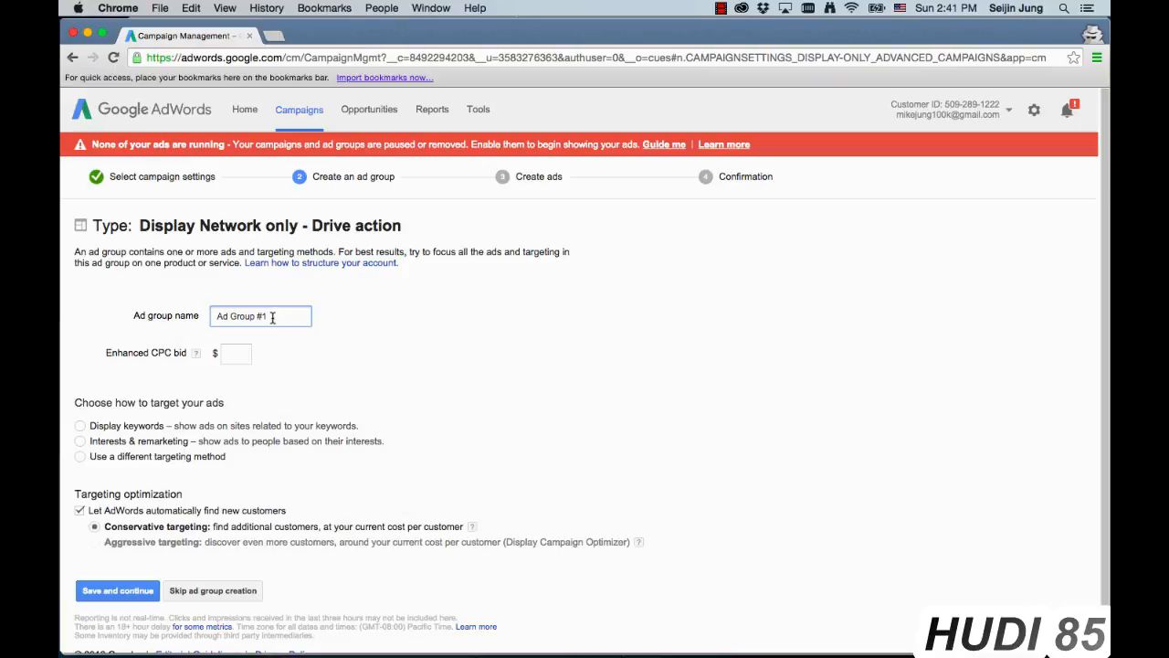
# Step: Name the ad group "180 day viewers" and set its enhanced CPC bid to $2
pyautogui.tripleClick(273, 317)
pyautogui.write('180 day viewers')
pyautogui.click(238, 357)
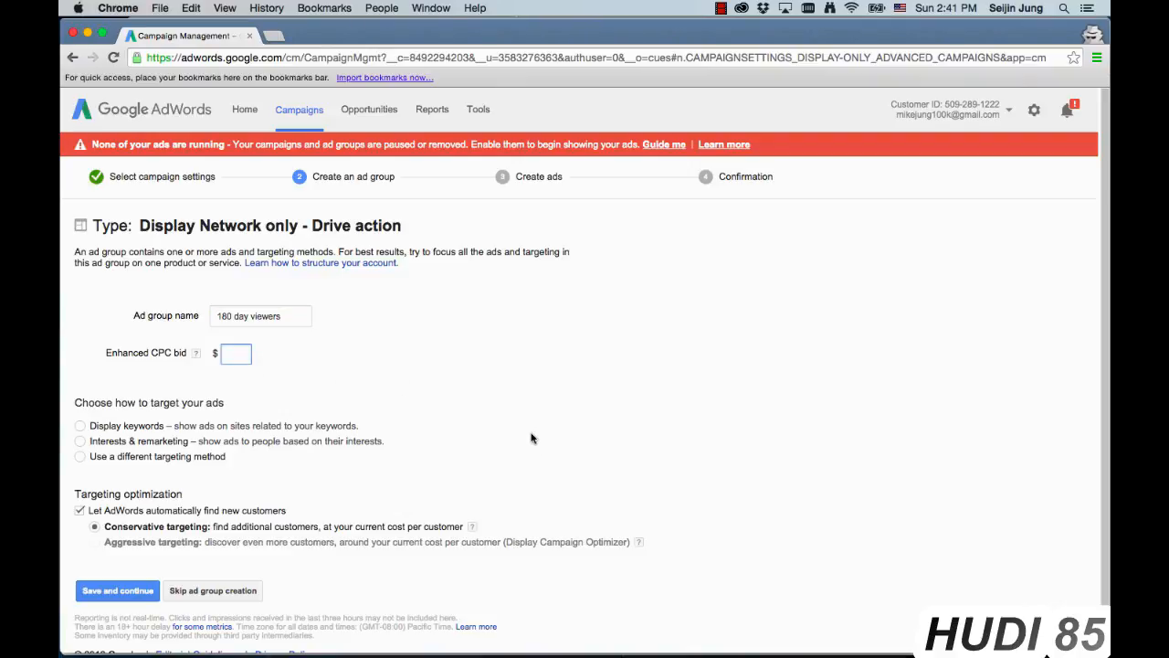
pyautogui.write('2')
pyautogui.click(466, 395)
# Step: Target the ad group by interests and remarketing, adding the "Viewed product" remarketing list
pyautogui.scroll(-1, 310, 374)
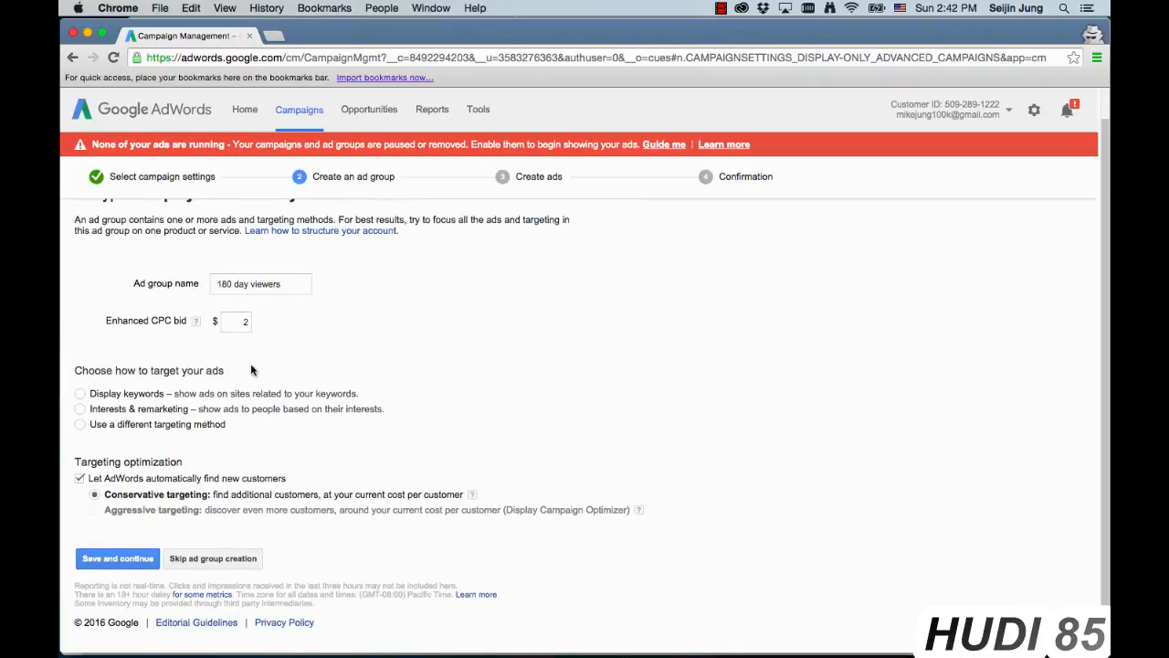
pyautogui.click(79, 409)
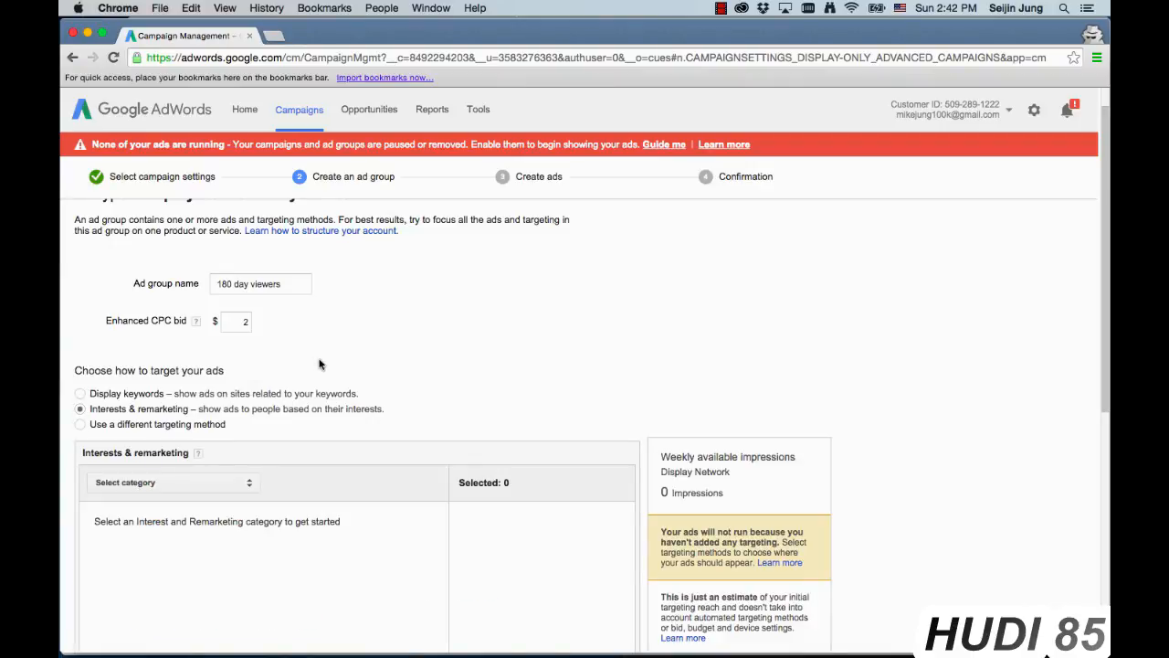
pyautogui.scroll(-3, 319, 362)
pyautogui.scroll(-1, 322, 362)
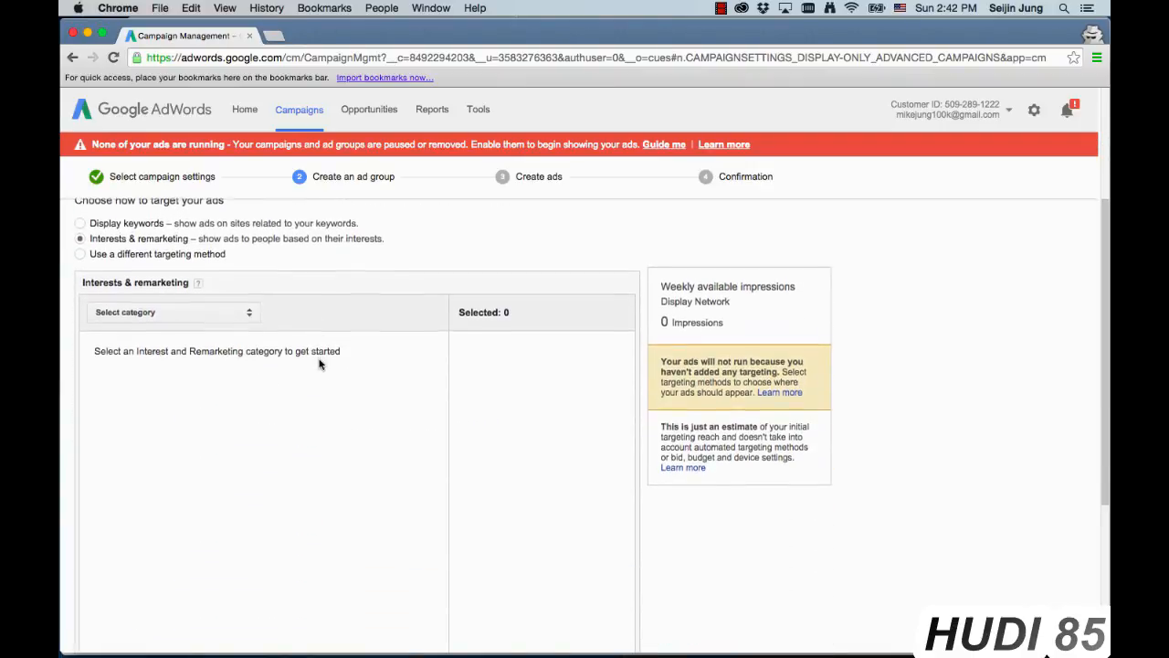
pyautogui.click(217, 316)
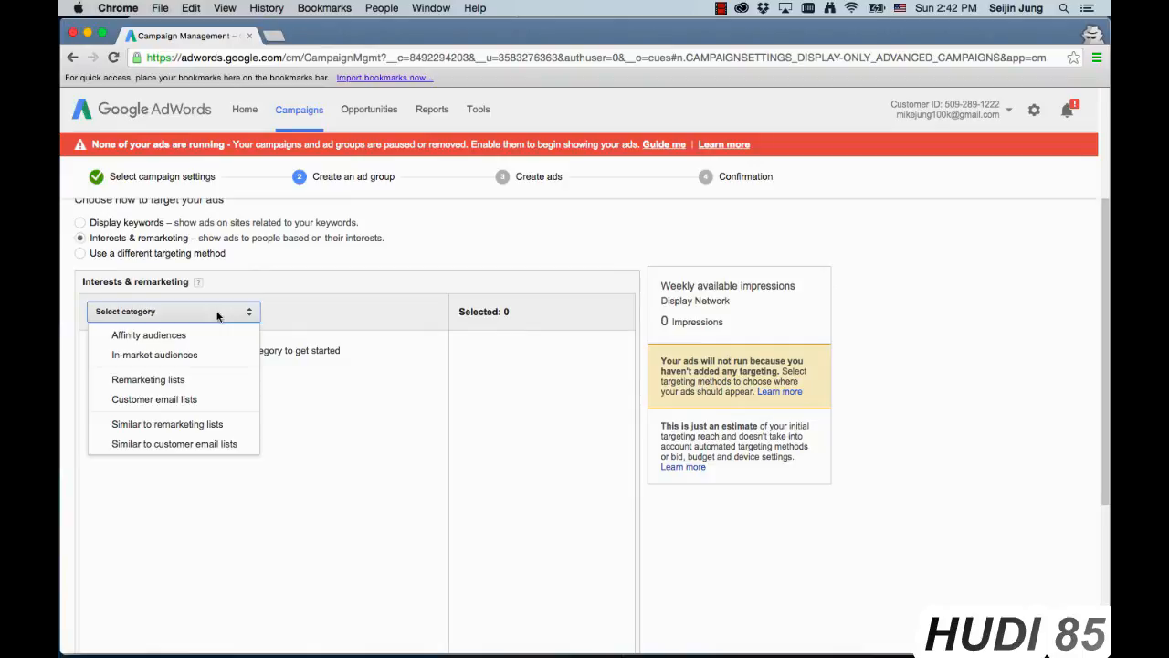
pyautogui.click(163, 383)
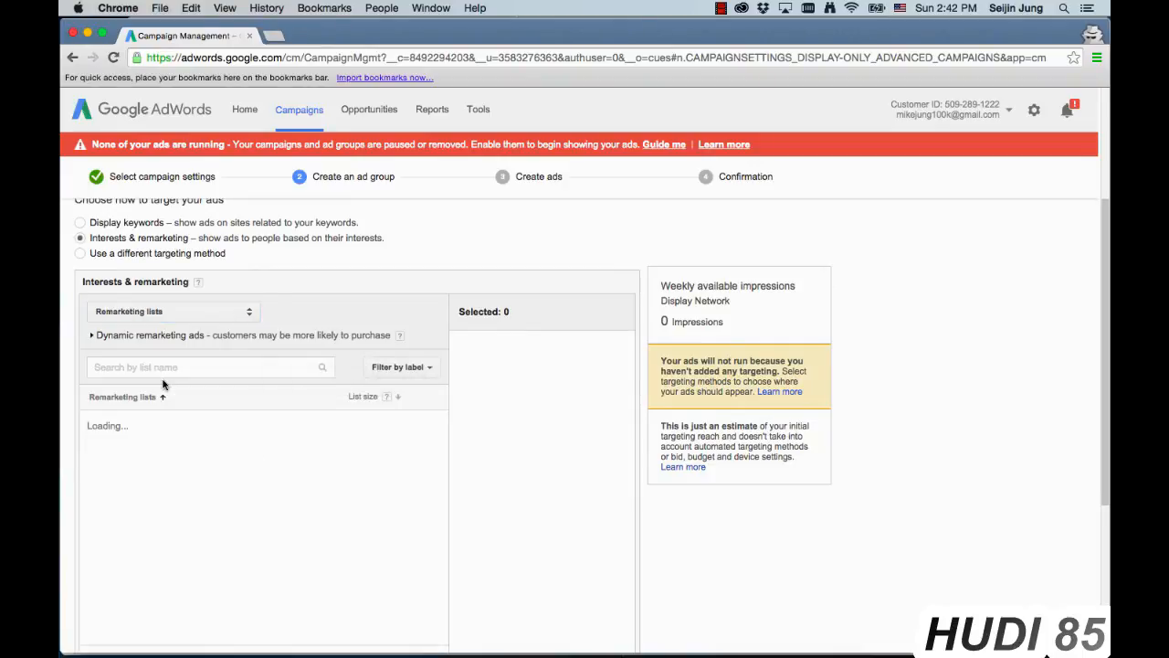
pyautogui.scroll(-1, 91, 415)
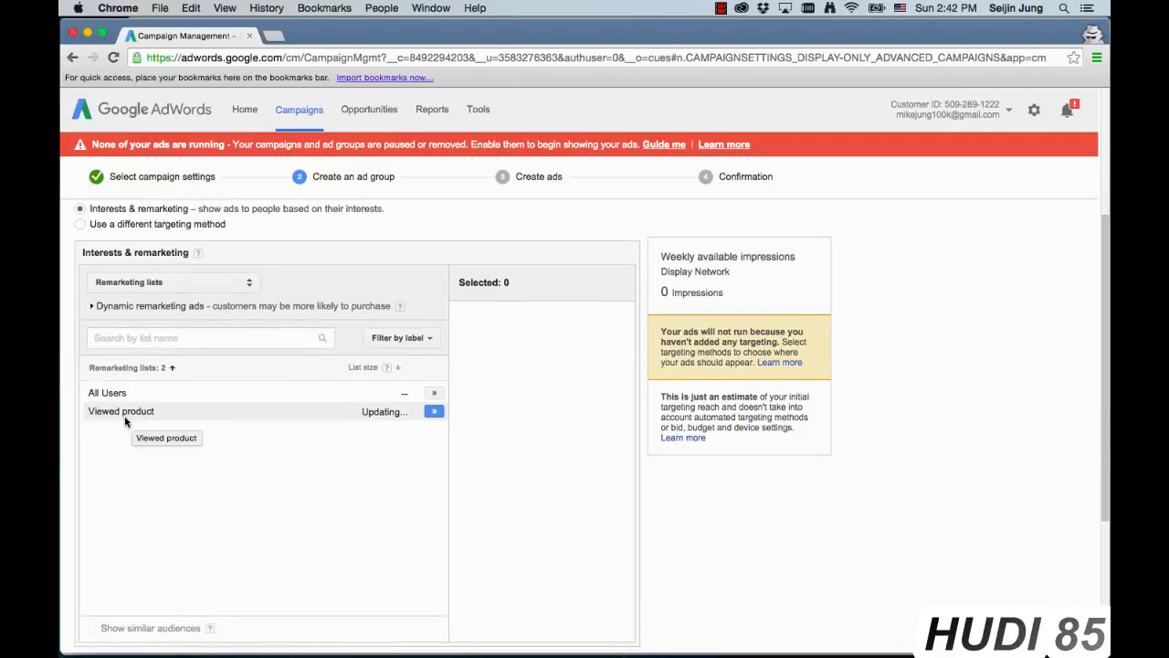
pyautogui.click(434, 413)
# Step: Review the optional methods for narrowing the targeting, and save the ad group to continue to ad creation
pyautogui.scroll(-5, 429, 384)
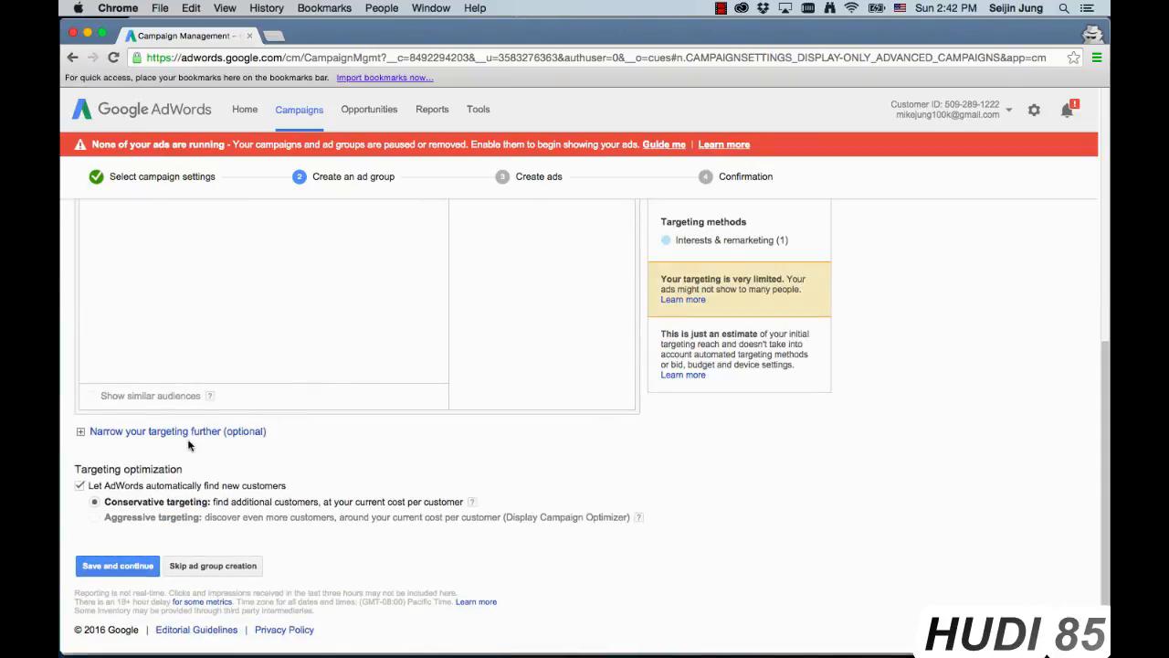
pyautogui.click(195, 440)
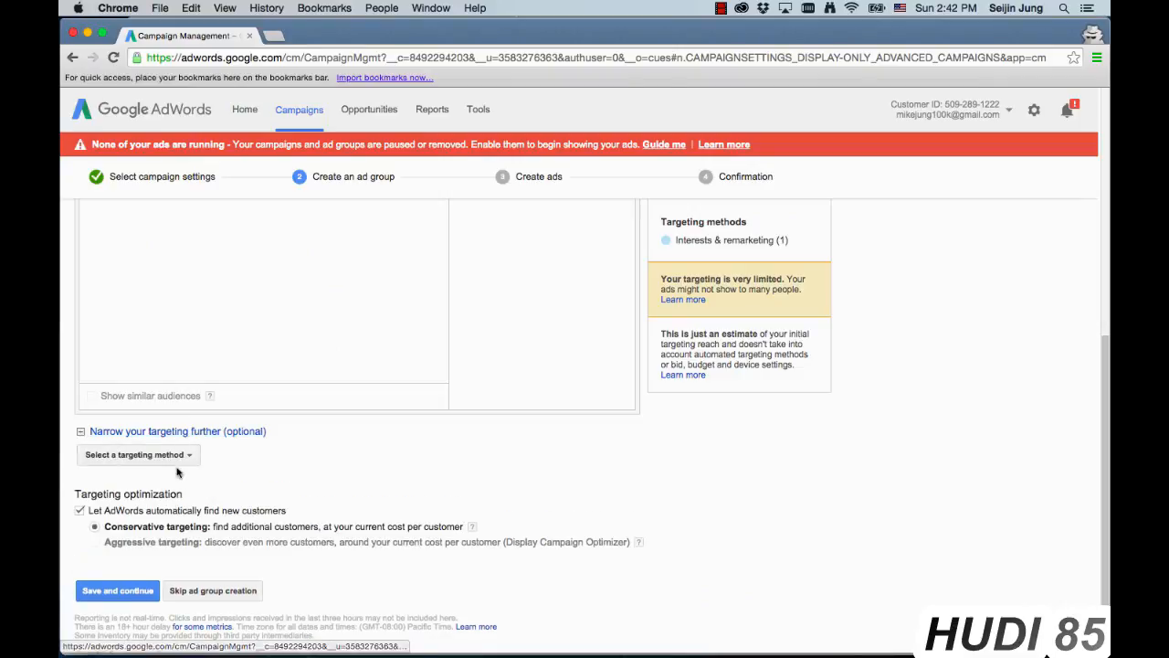
pyautogui.click(191, 457)
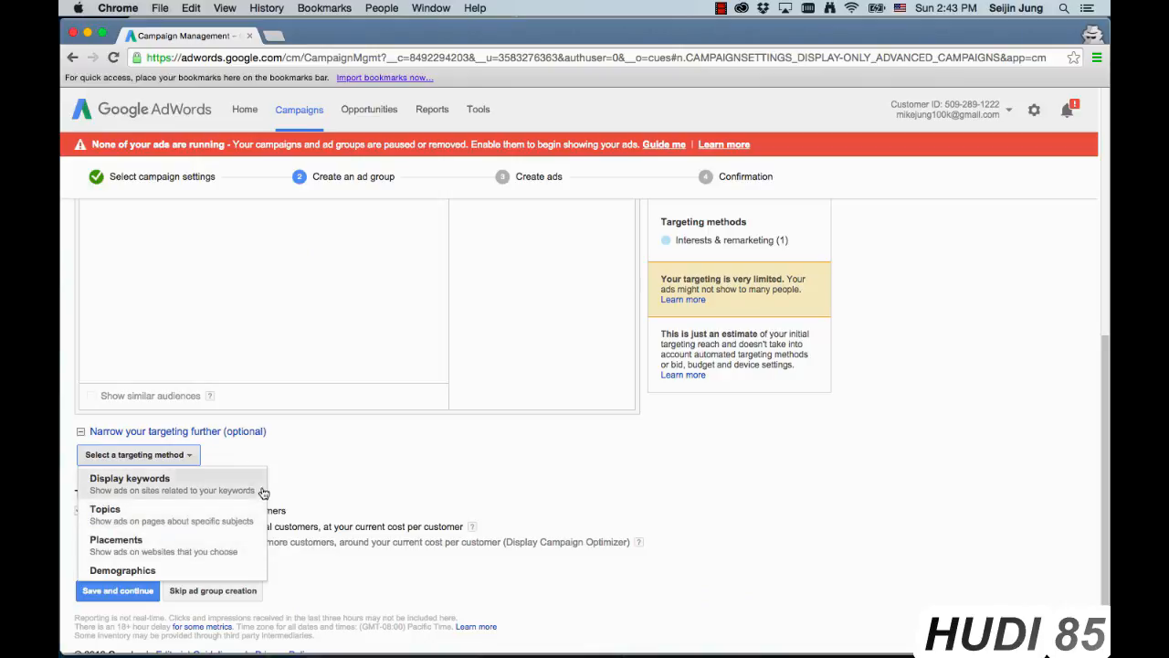
pyautogui.click(244, 459)
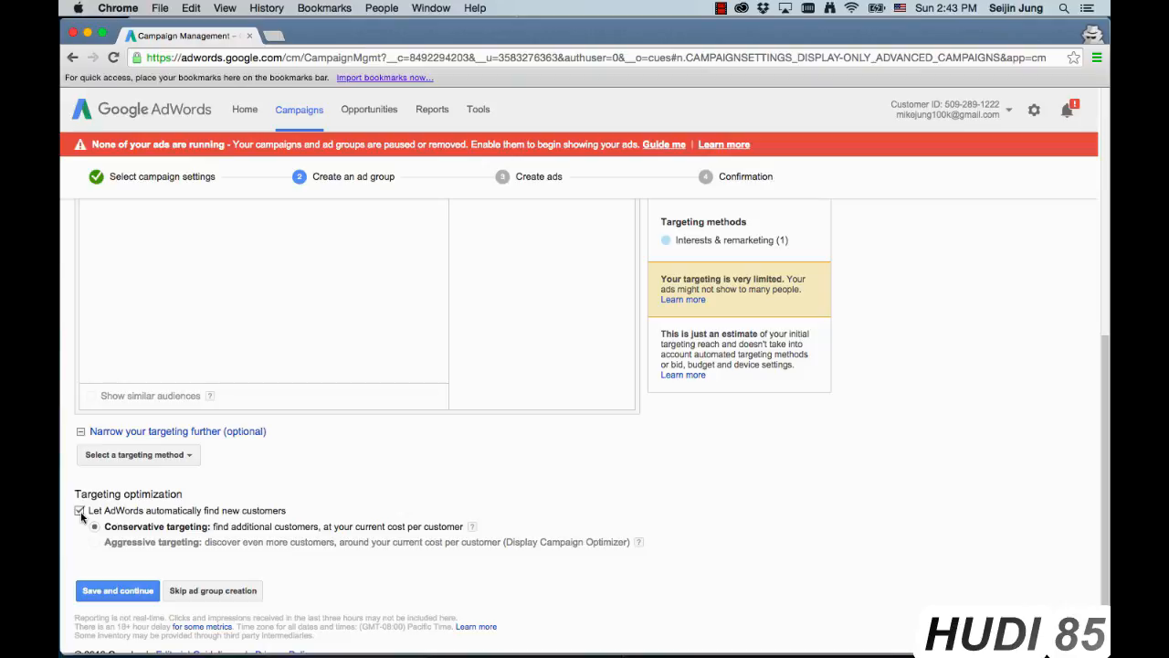
pyautogui.click(119, 591)
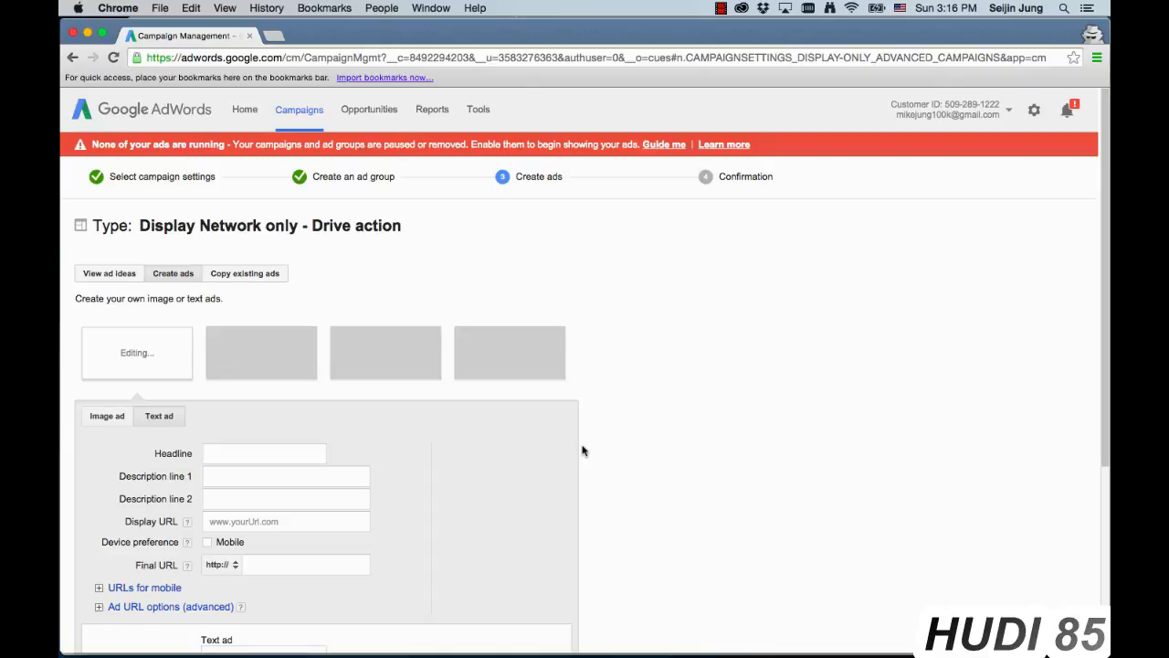
# Step: Set the text ad's headline to "Fresh Grocery Delivery"
pyautogui.scroll(-4, 583, 447)
pyautogui.scroll(1, 640, 460)
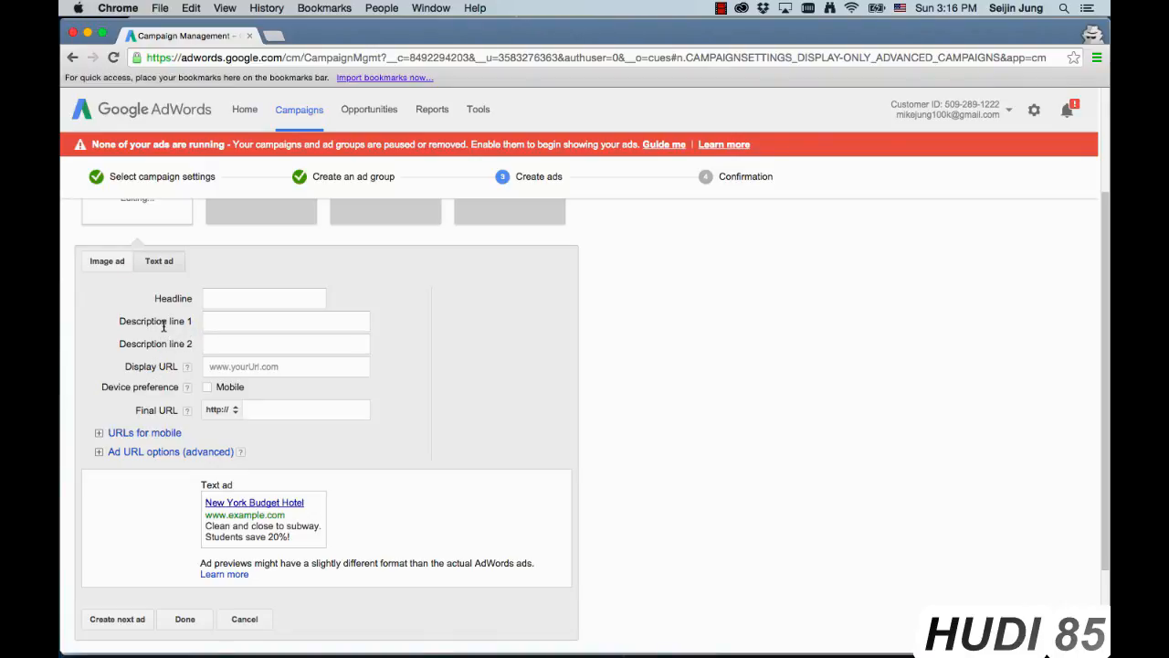
pyautogui.click(248, 301)
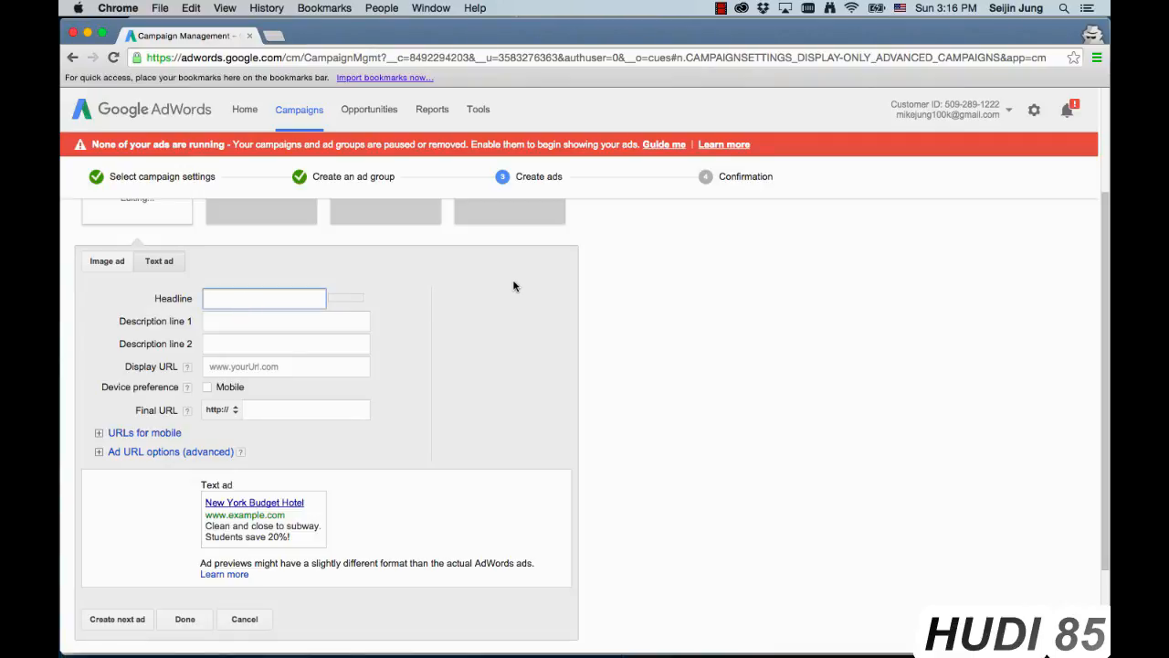
pyautogui.write('Fresh G')
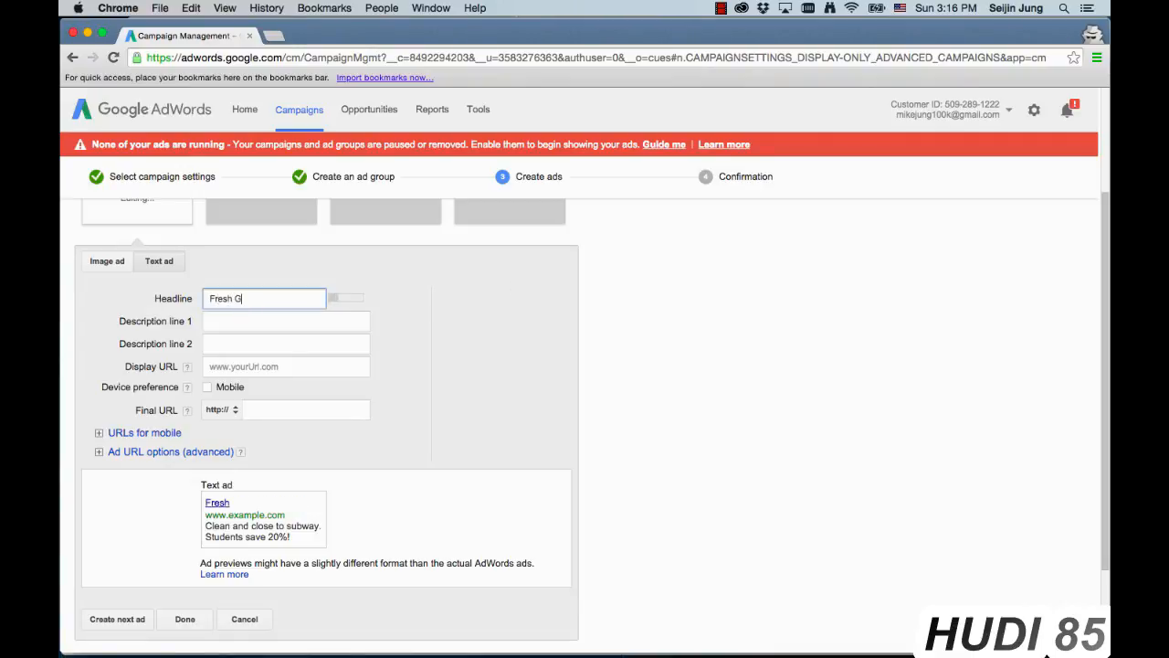
pyautogui.write('rocery De')
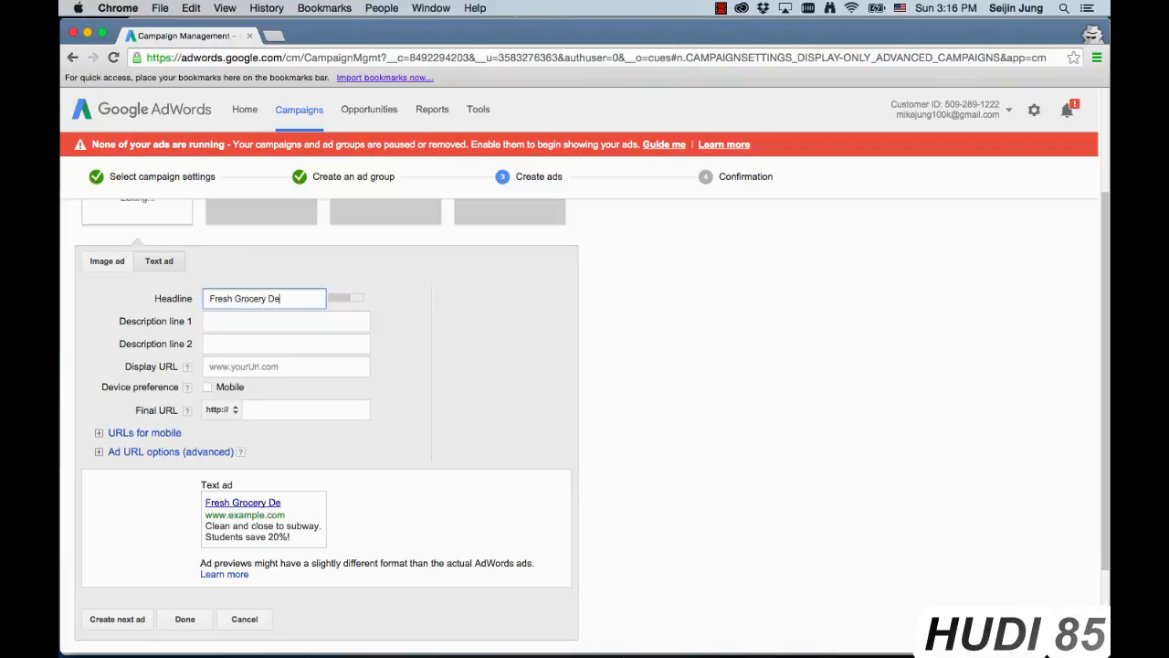
pyautogui.write('livery')
# Step: Fill in the text ad's first description line with "Fruits, veggies, and more"
pyautogui.click(321, 320)
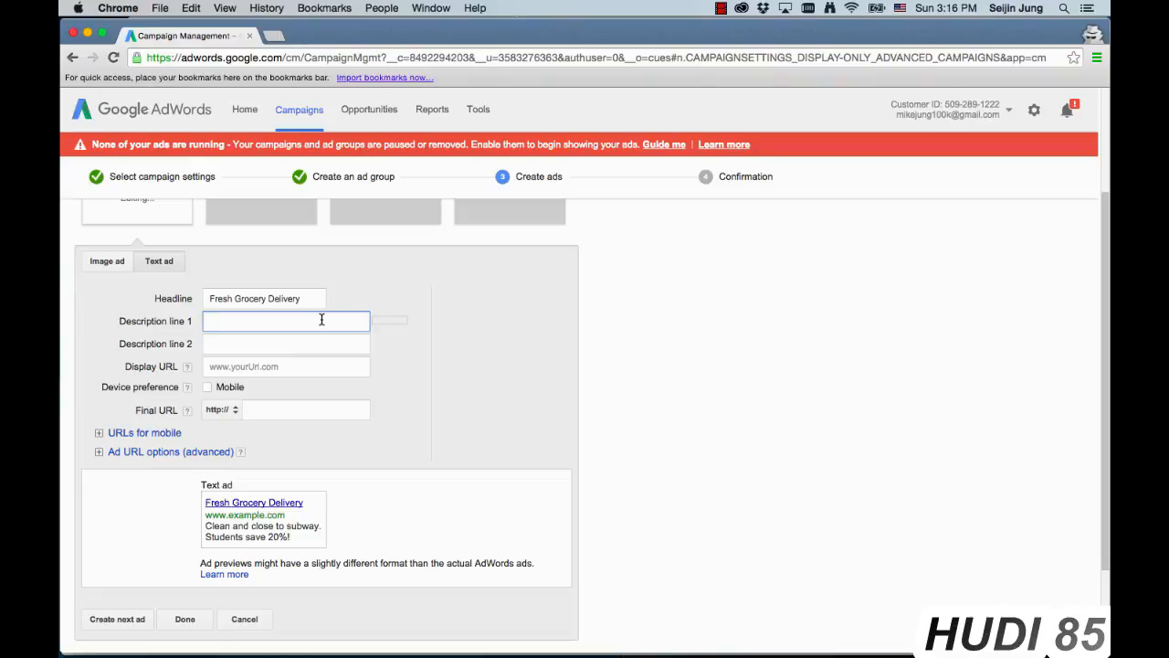
pyautogui.write('Fruits, v')
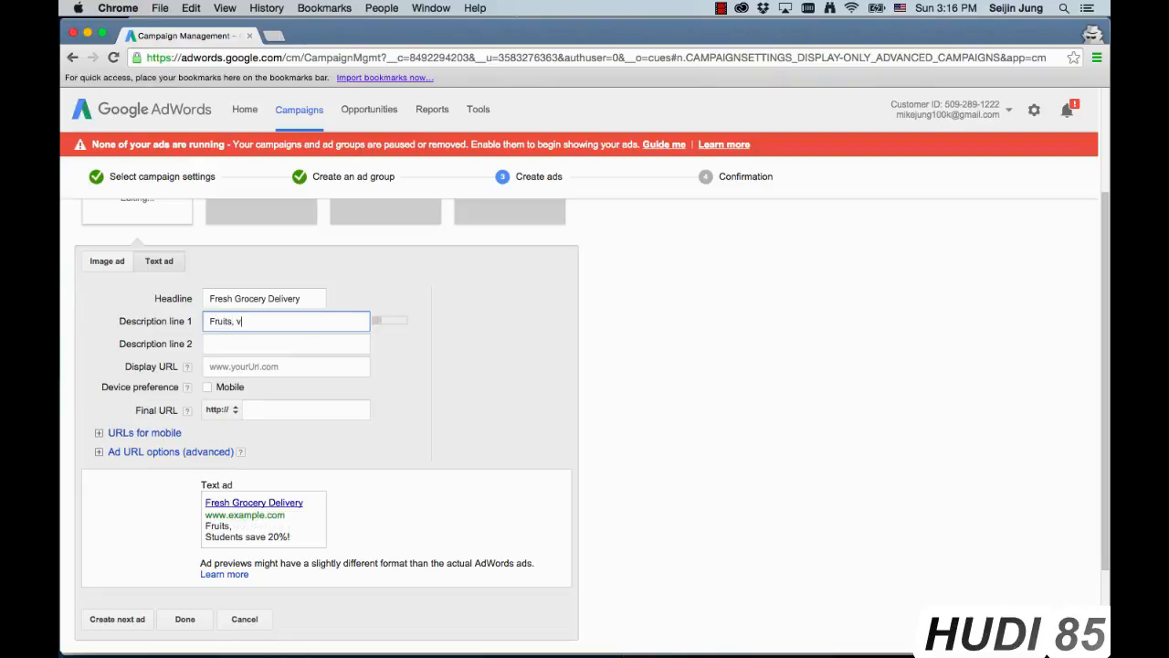
pyautogui.write('eggies, and more')
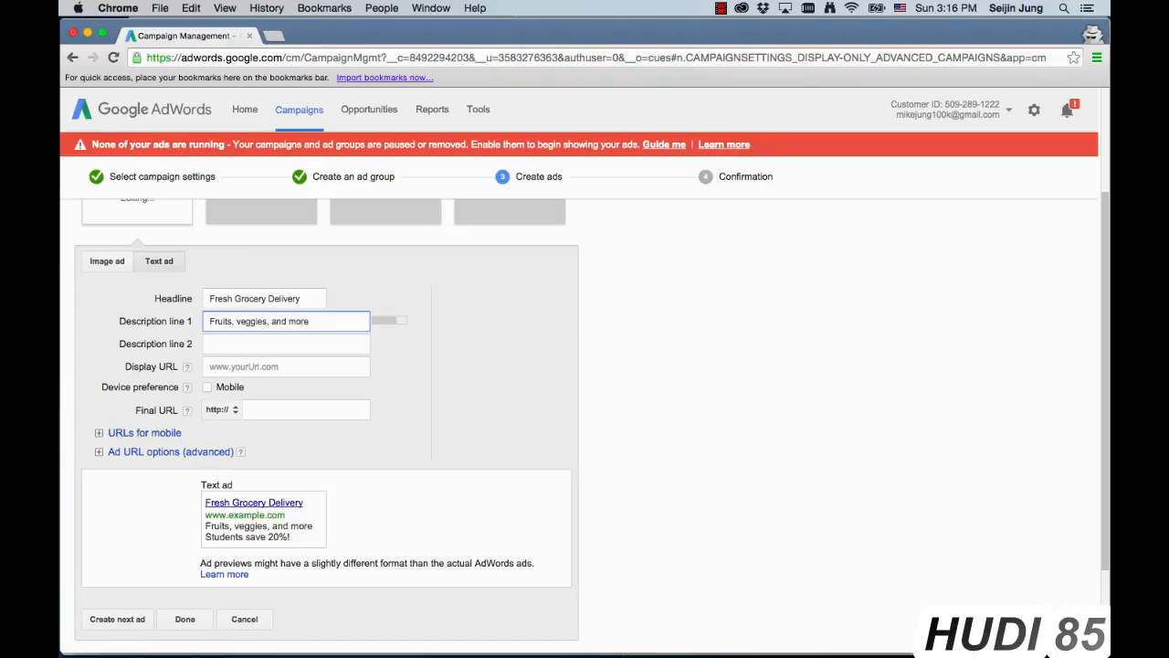
# Step: Fill in the text ad's second description line with "All of them delivered in 3 hours!"
pyautogui.click(273, 342)
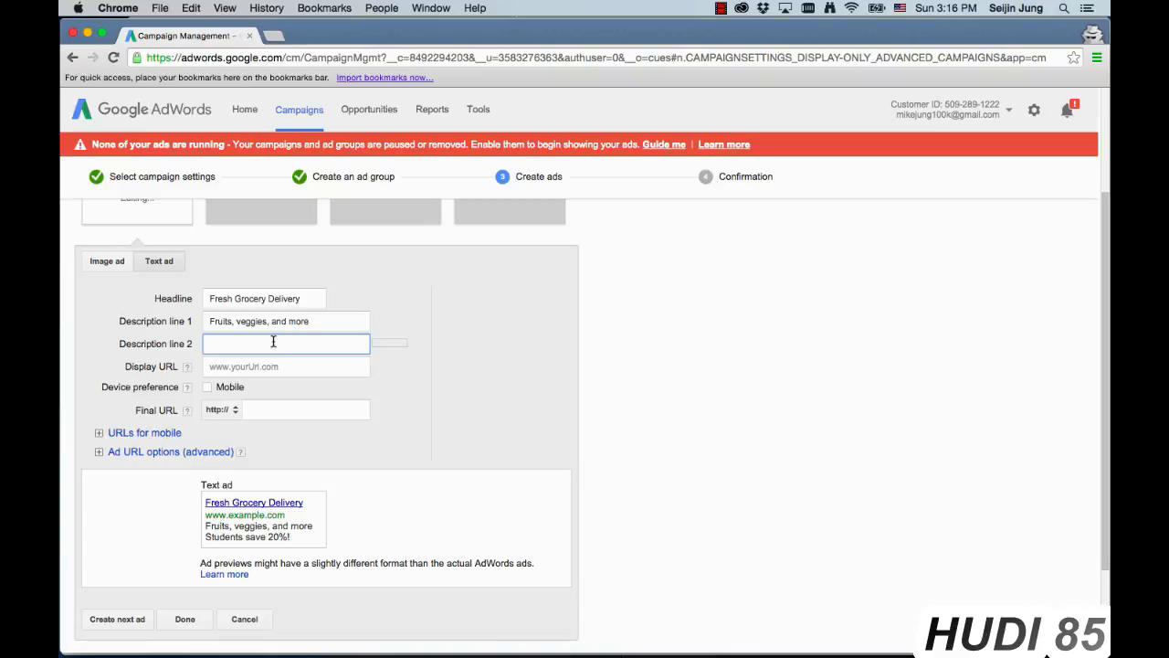
pyautogui.write('All of the')
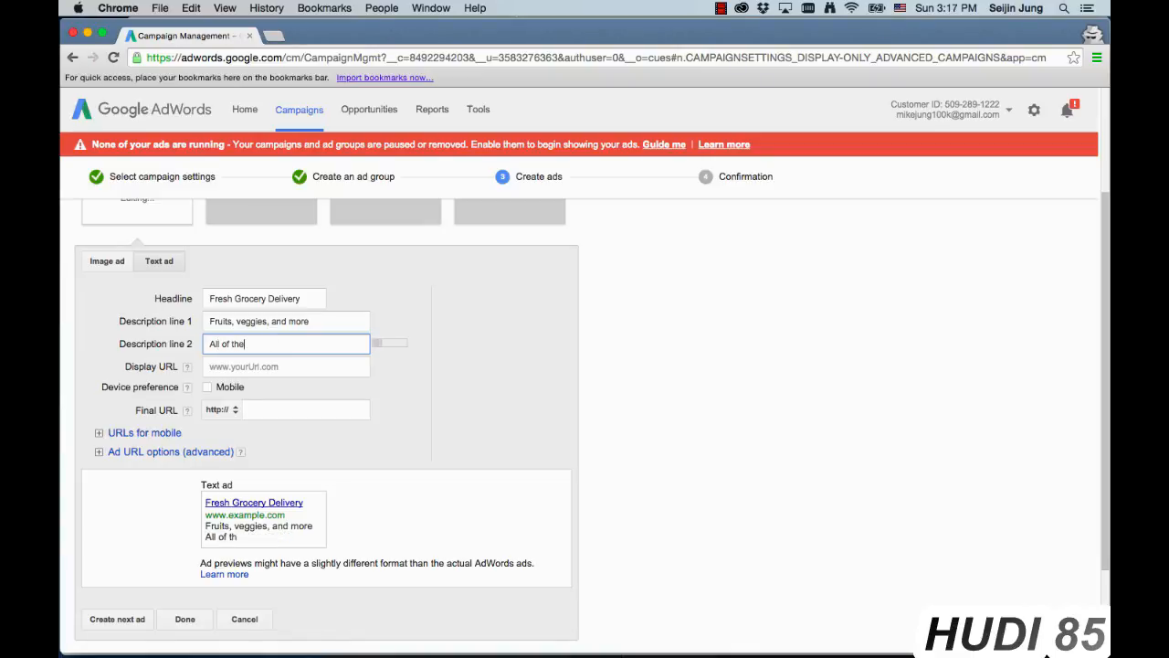
pyautogui.write('m delivered in 3 hours')
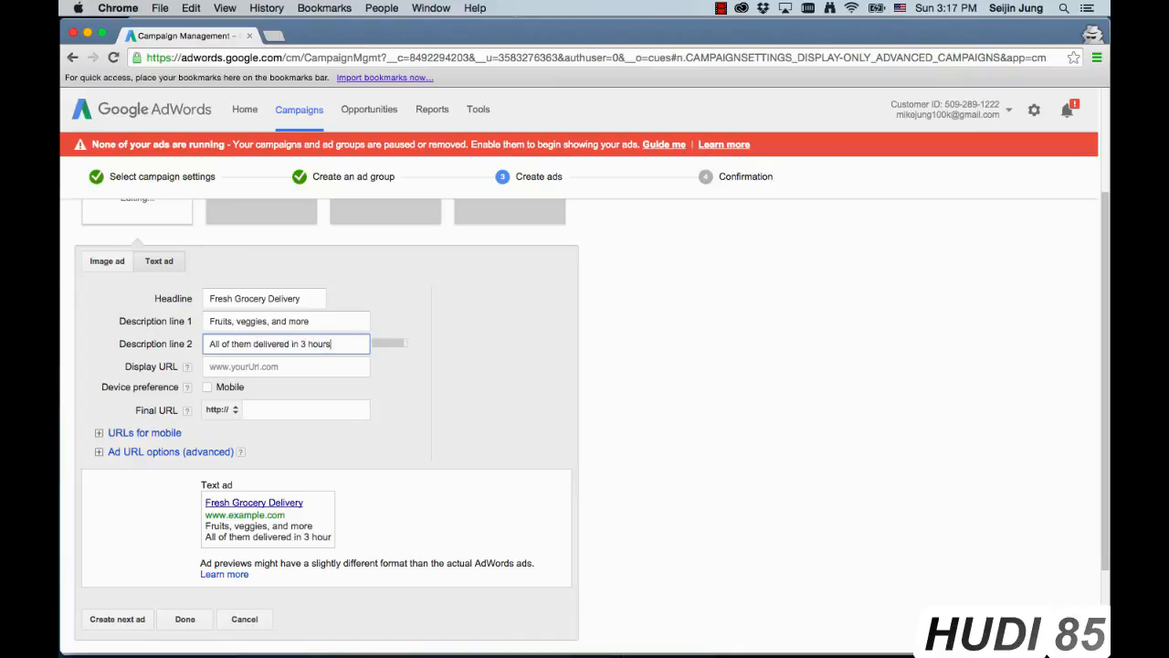
pyautogui.write('!')
# Step: Enter the Wix shop's web address ending in "/grocerynow" as the ad's display URL
pyautogui.click(293, 366)
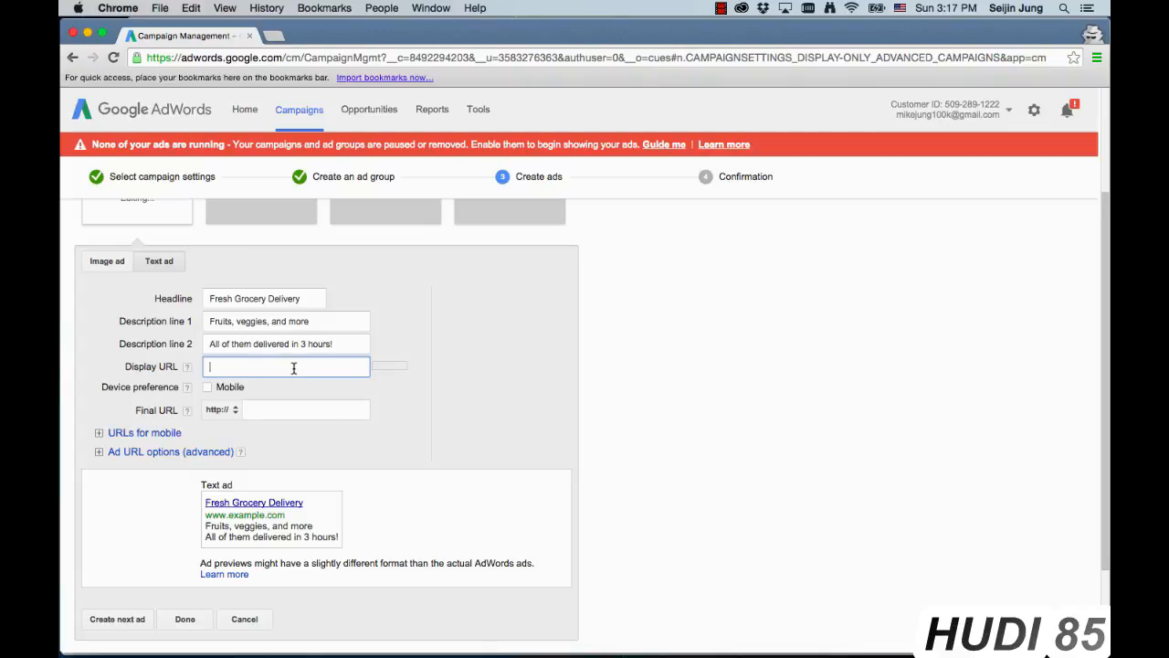
pyautogui.write('seijinjung.wix.com/')
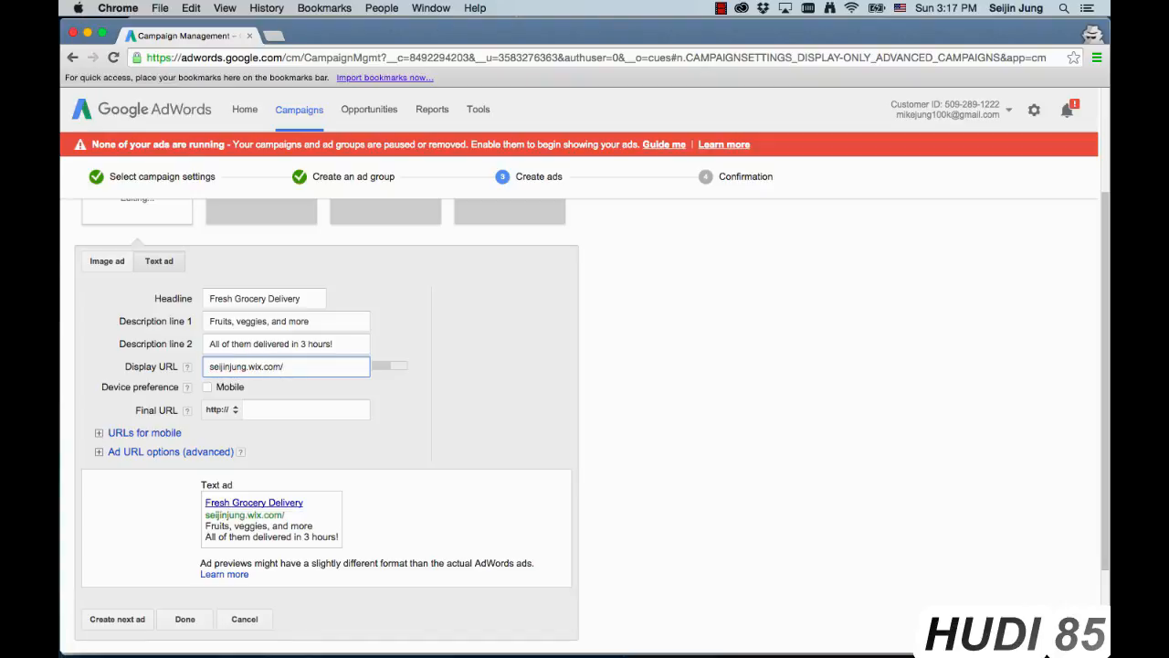
pyautogui.write('grocerynow')
# Step: Set the ad's final URL to the same shop address extended with "/strawberries.html"
pyautogui.click(301, 410)
pyautogui.write('seijinjung.wix.com/grocerynow')
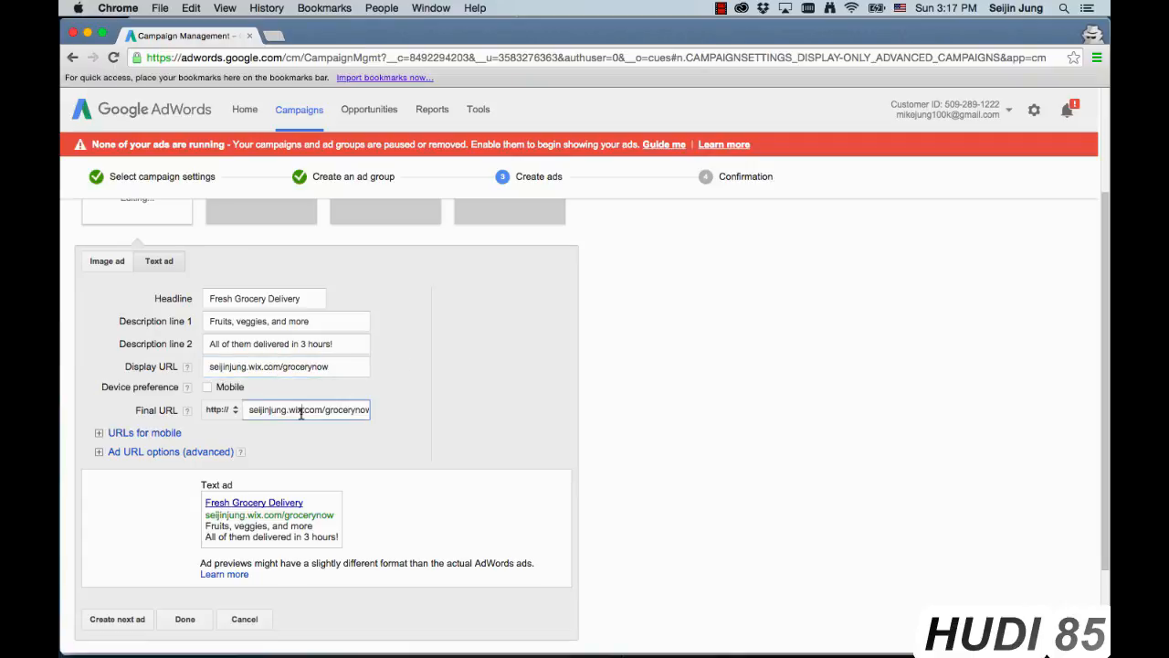
pyautogui.press('Right')
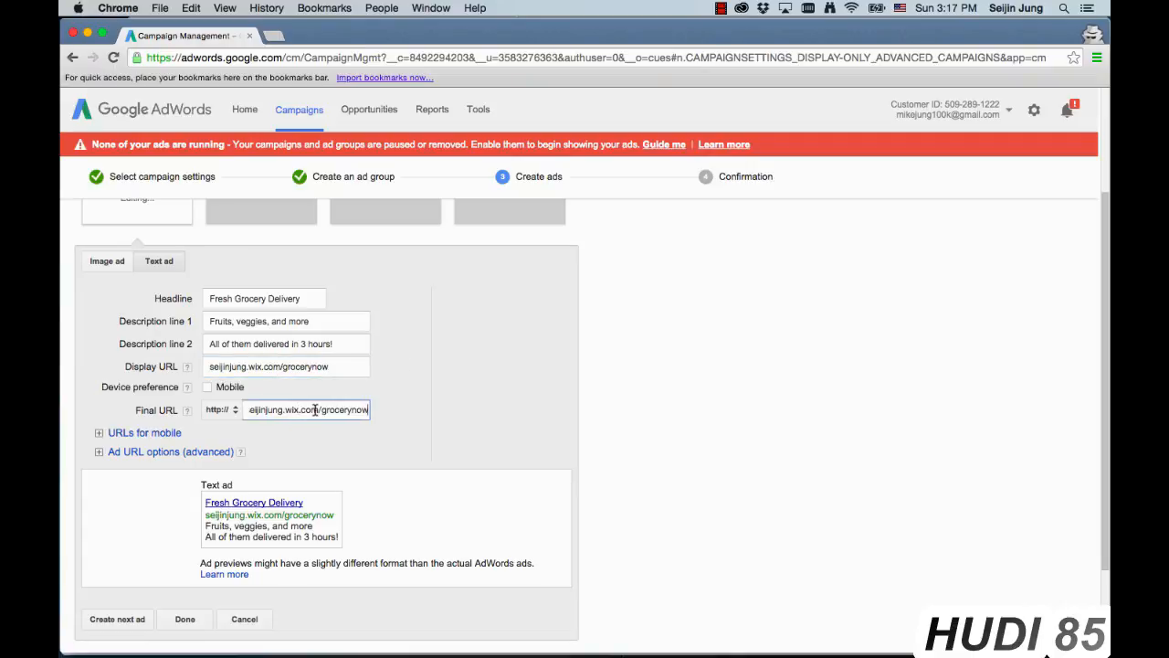
pyautogui.write('/')
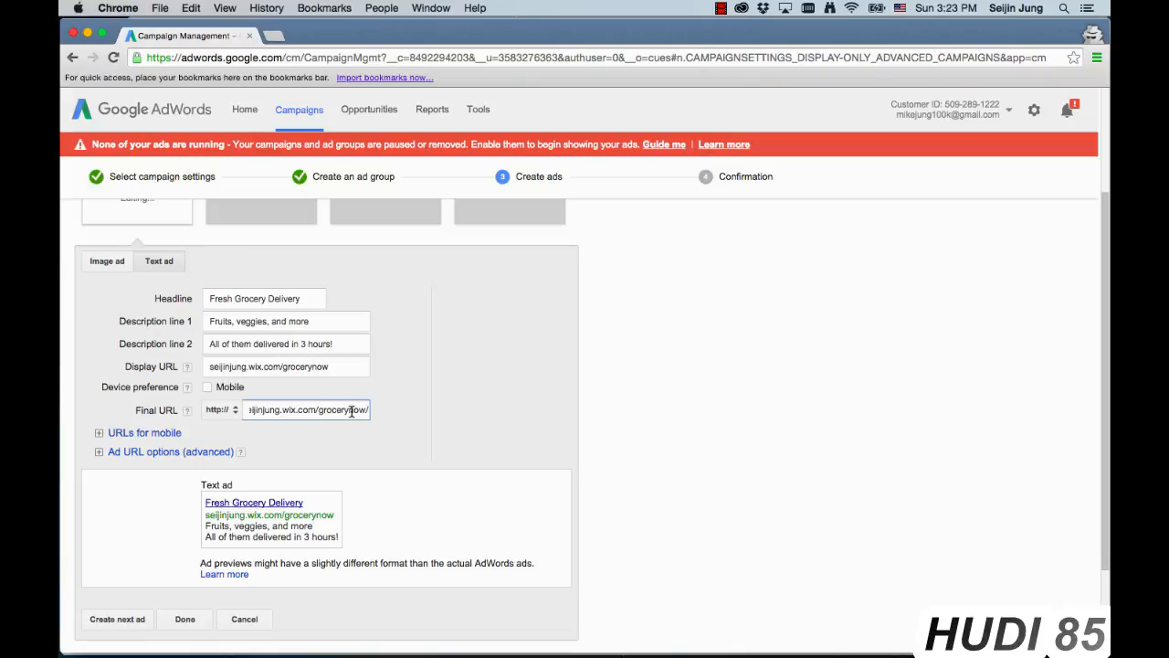
pyautogui.write('strawberries.html')
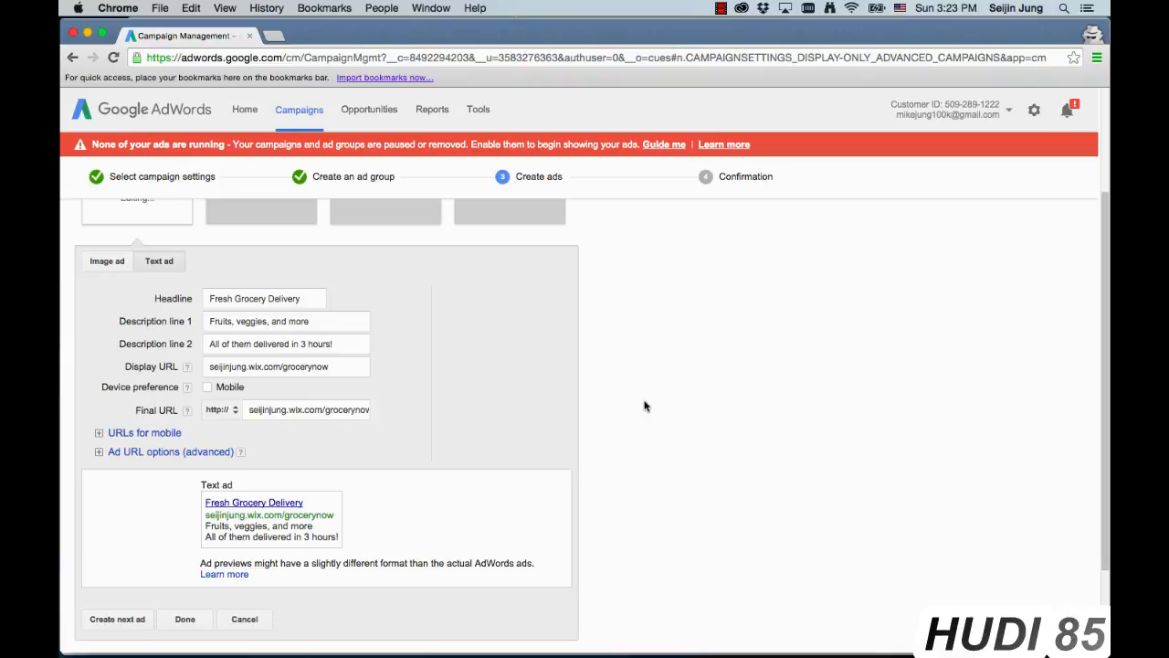
# Step: Finish and save the text ad to complete the campaign, and go to the campaign overview
pyautogui.scroll(-3, 645, 406)
pyautogui.scroll(1, 645, 405)
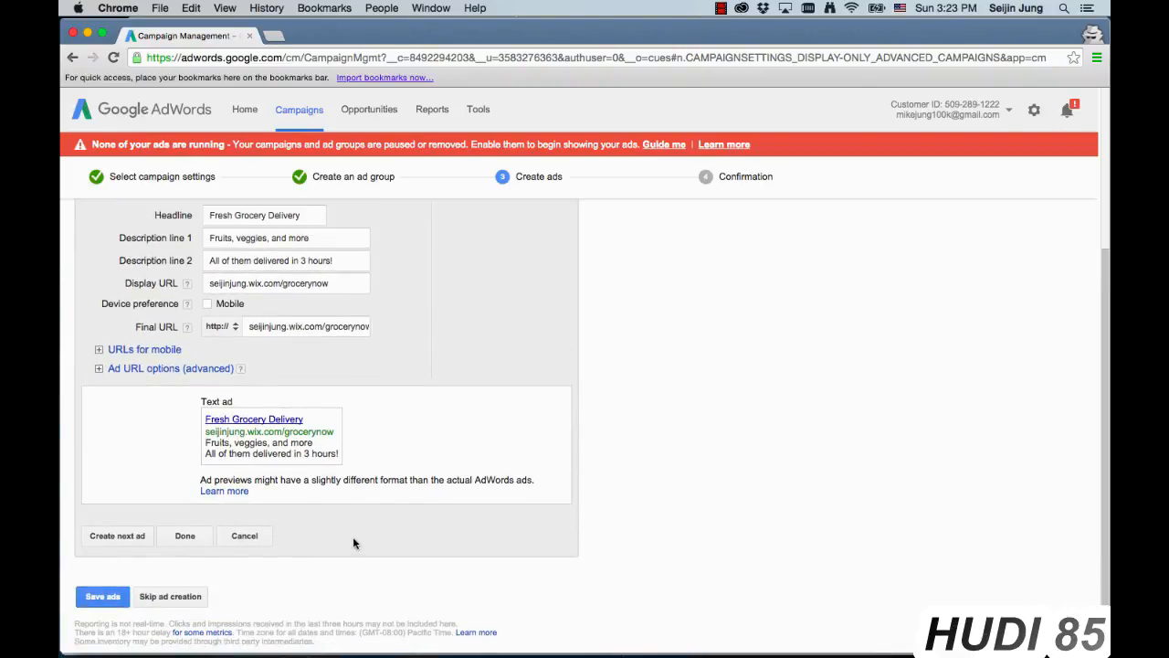
pyautogui.click(186, 538)
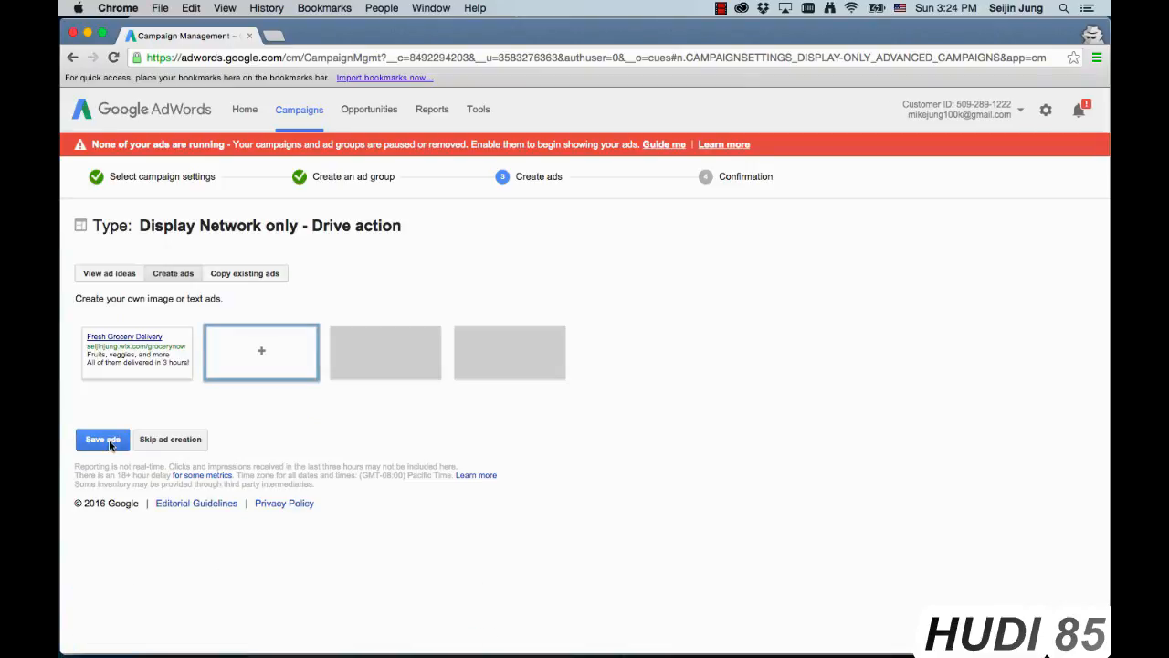
pyautogui.click(110, 444)
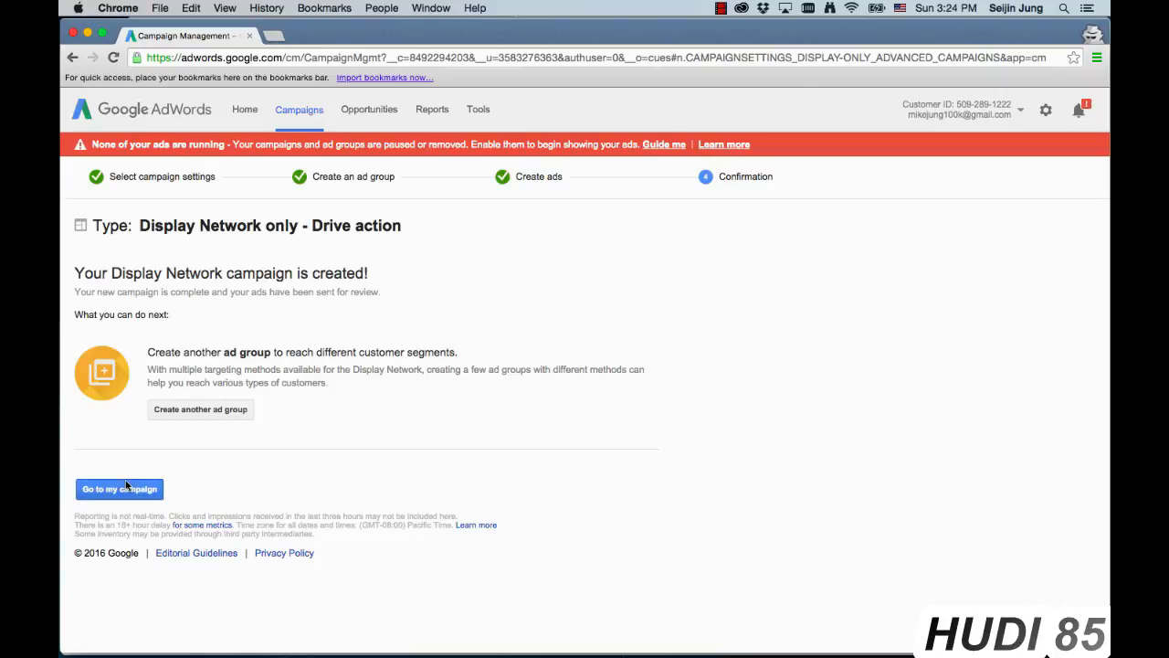
pyautogui.click(124, 488)
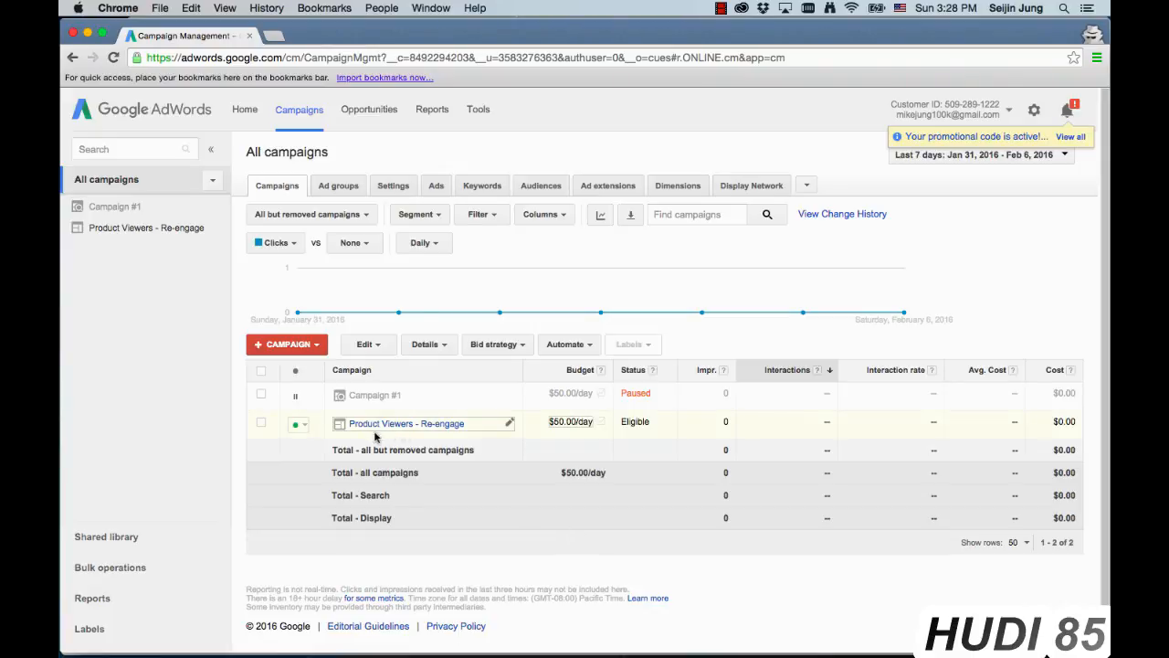
# Step: Check the status options of the "Product Viewers - Re-engage" campaign, and open its "180 day viewers" ad group to view its ads
pyautogui.click(301, 424)
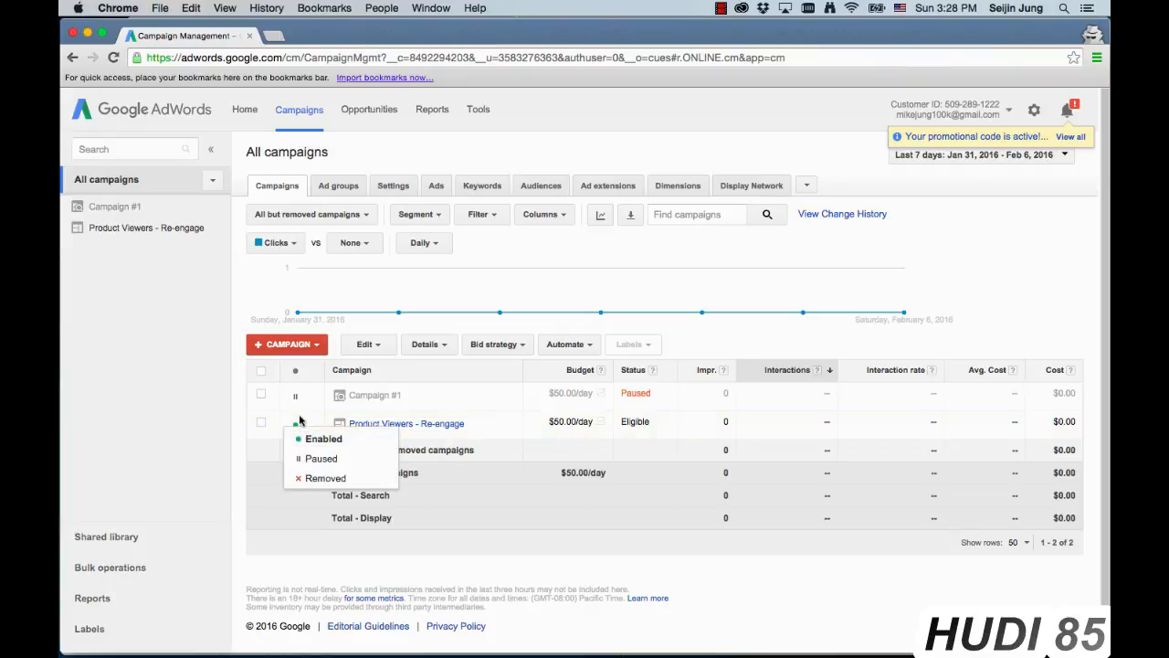
pyautogui.click(509, 289)
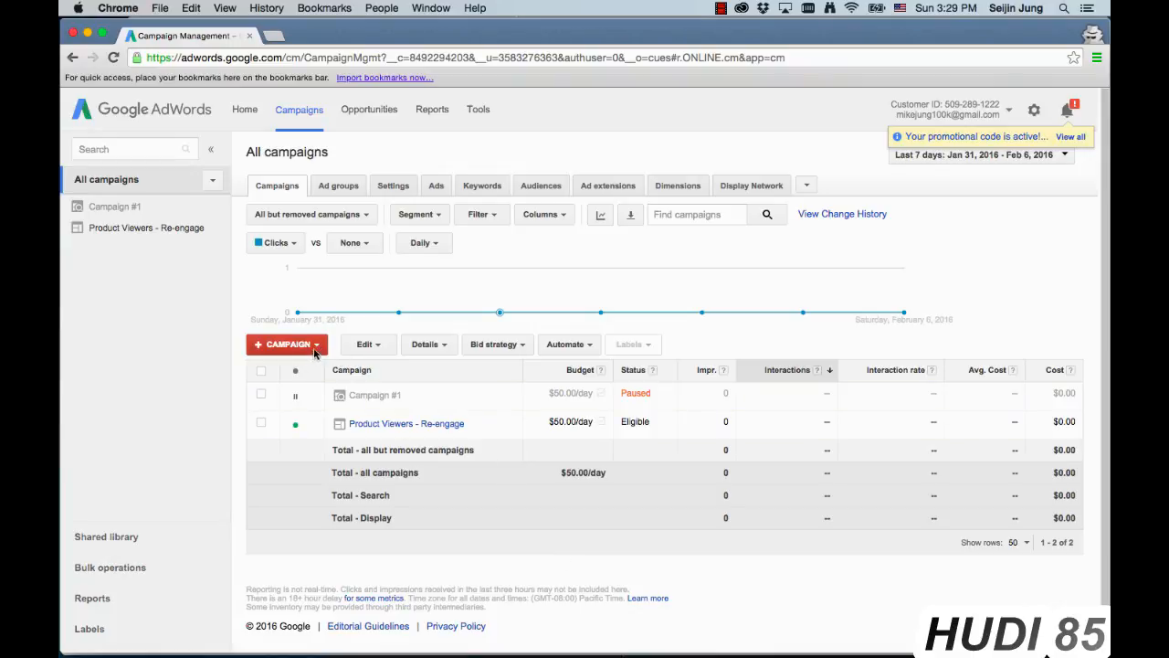
pyautogui.click(412, 424)
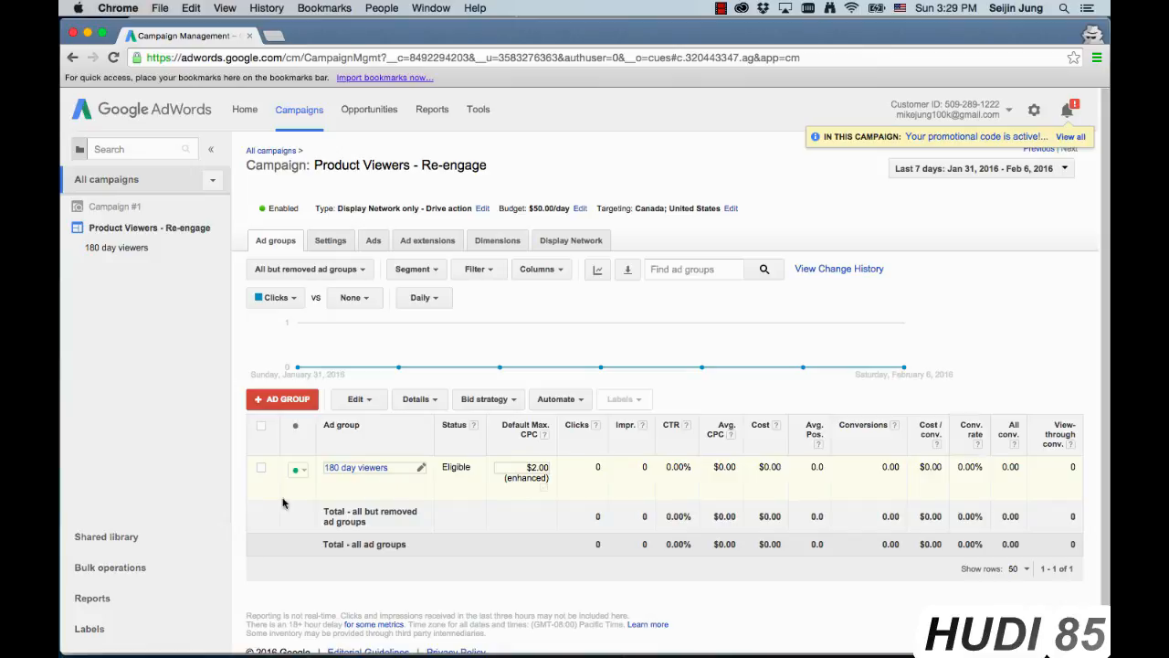
pyautogui.click(365, 467)
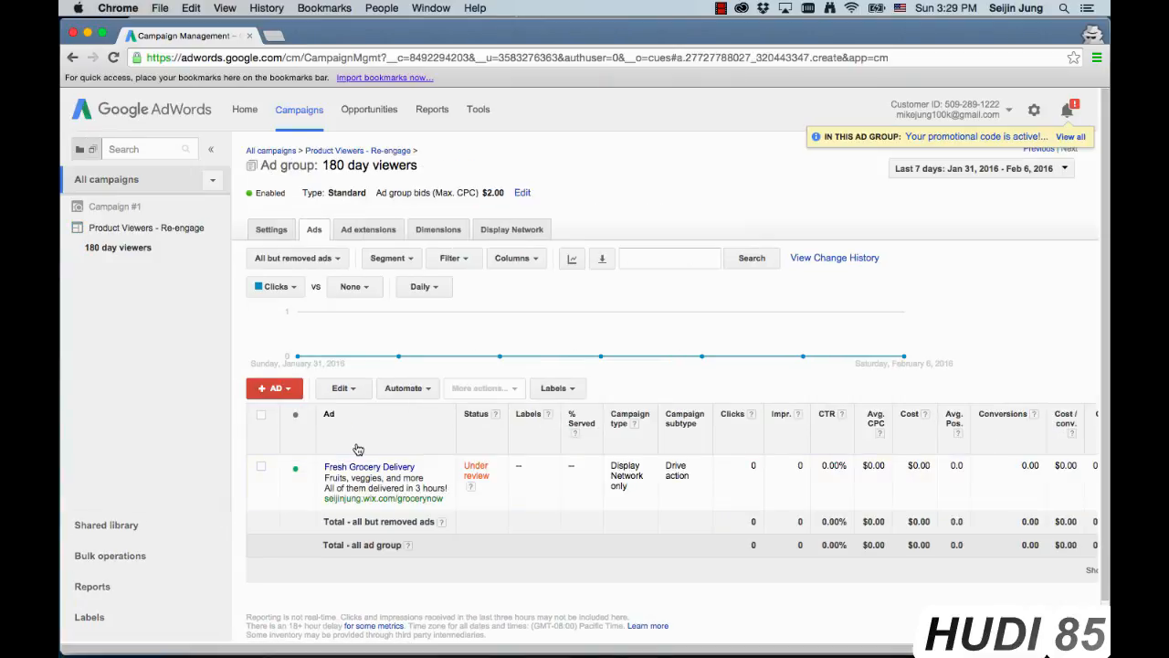